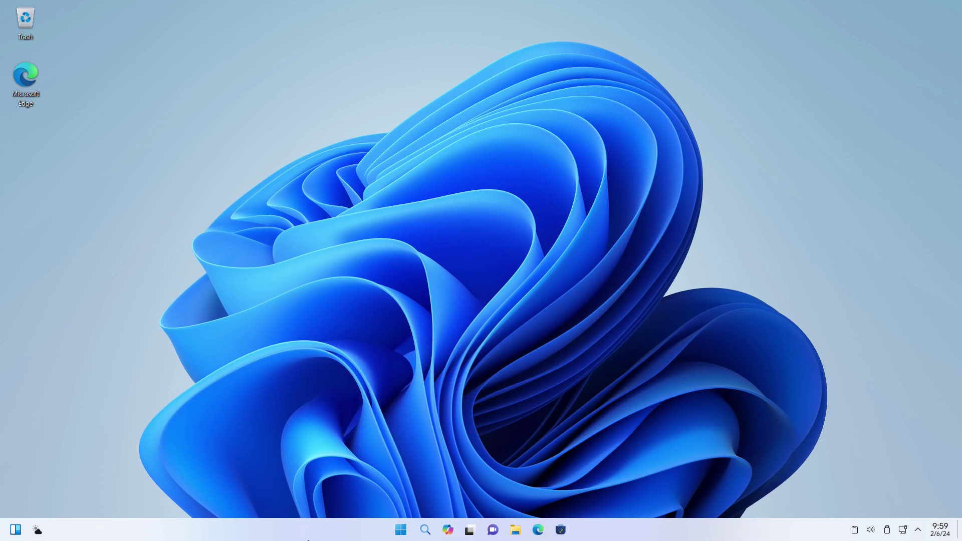
# Launch PowerToys Settings from the Start menu's PowerToys Update recommended item.
pyautogui.click(401, 530)
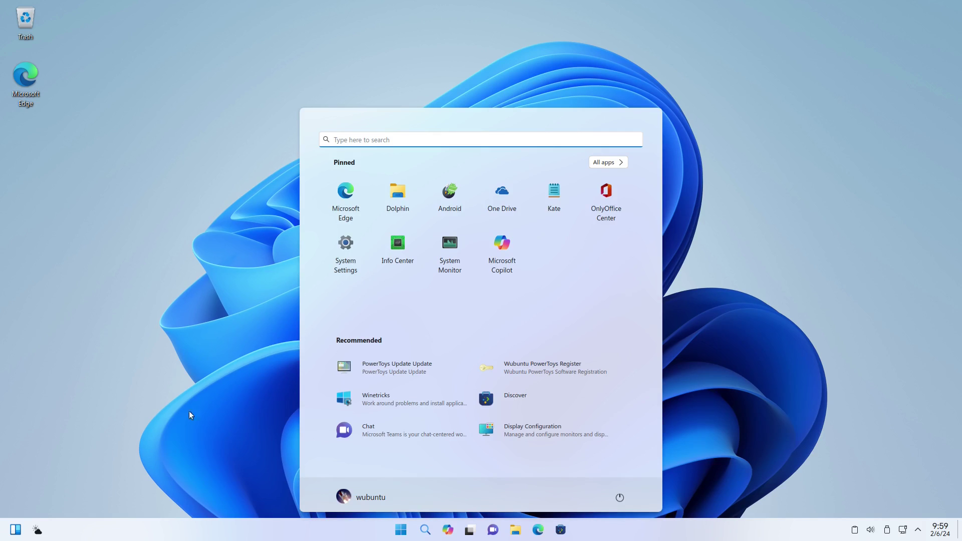
pyautogui.click(148, 286)
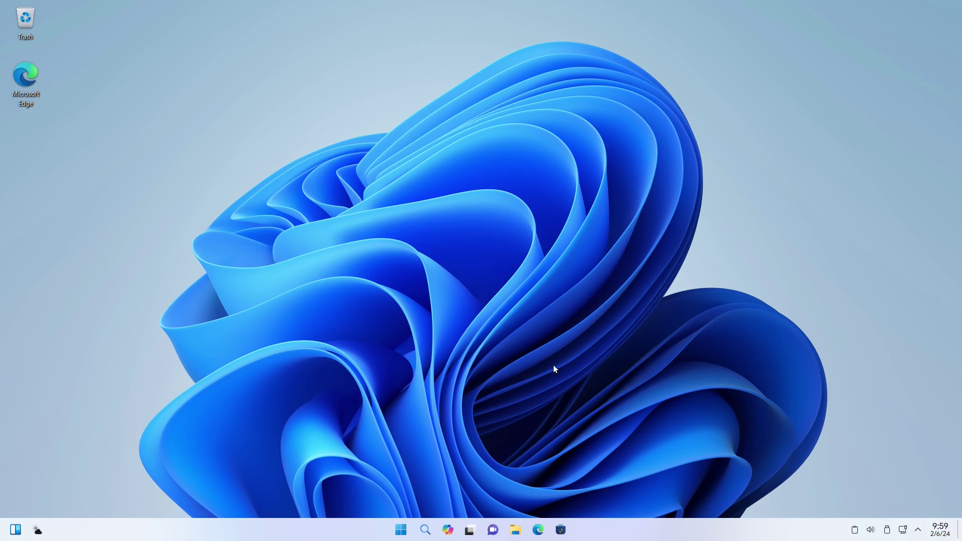
pyautogui.click(402, 531)
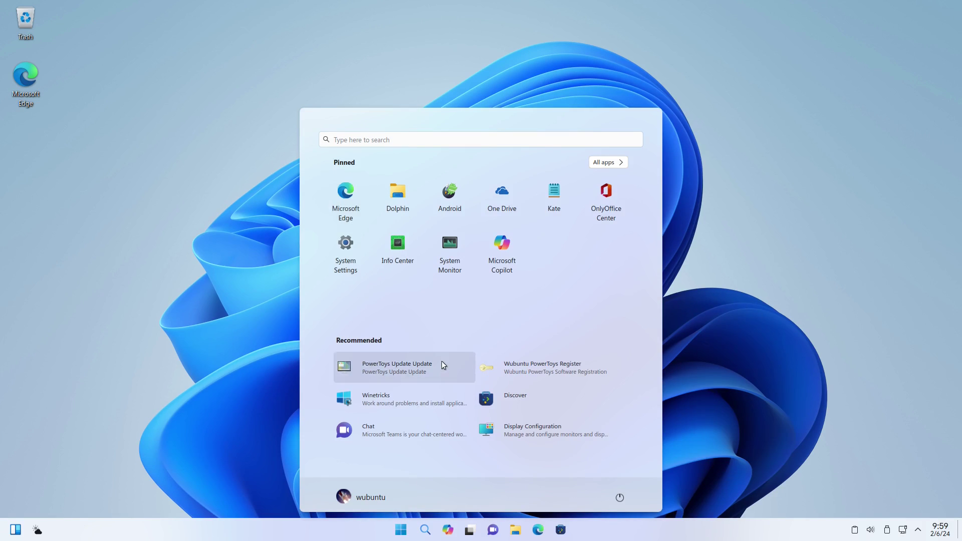
pyautogui.click(346, 245)
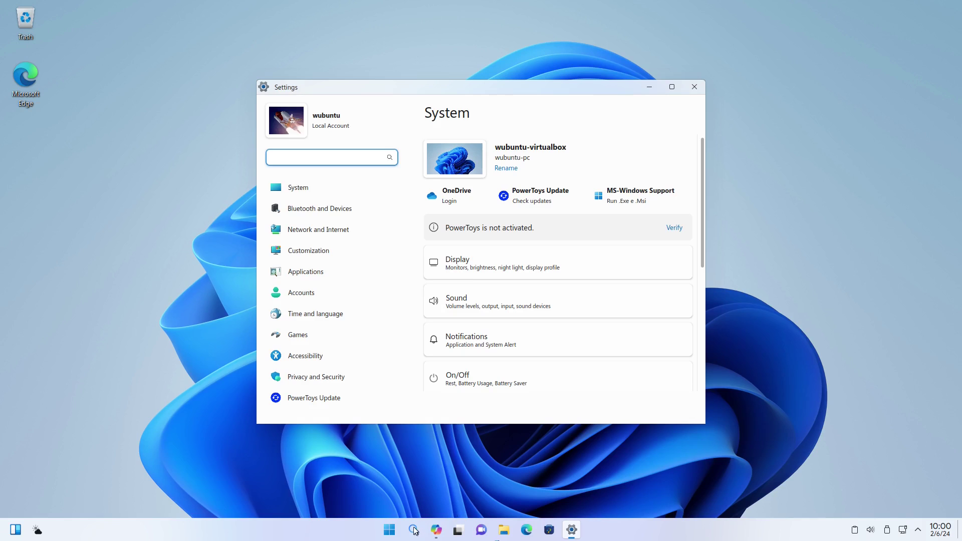
# Launch Microsoft Copilot and move the Settings window to the right of the screen.
pyautogui.click(436, 529)
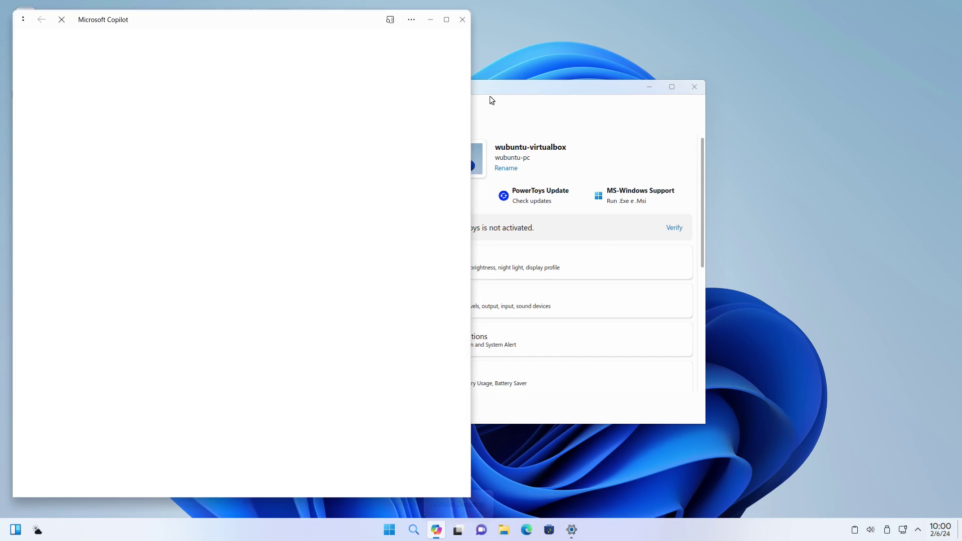
pyautogui.moveTo(560, 90); pyautogui.dragTo(792, 34)
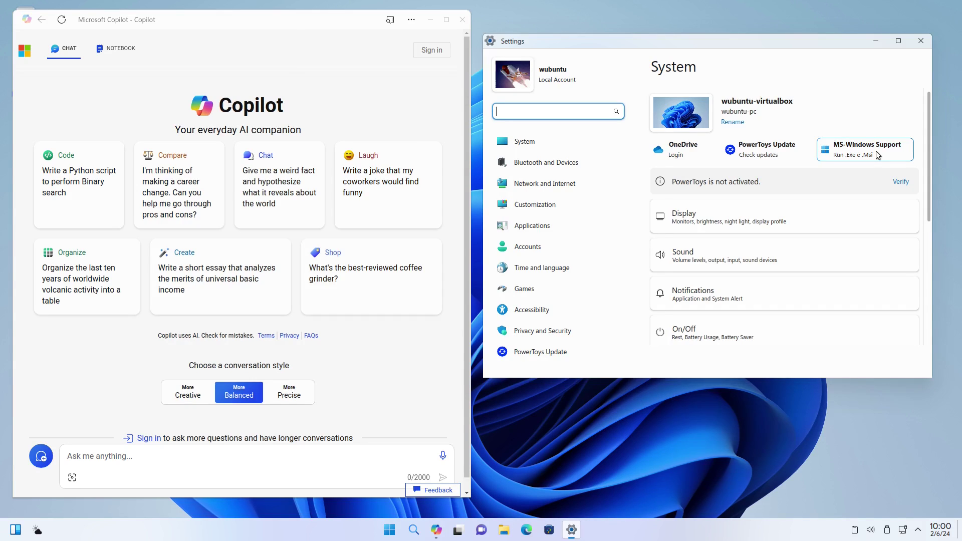
pyautogui.click(390, 530)
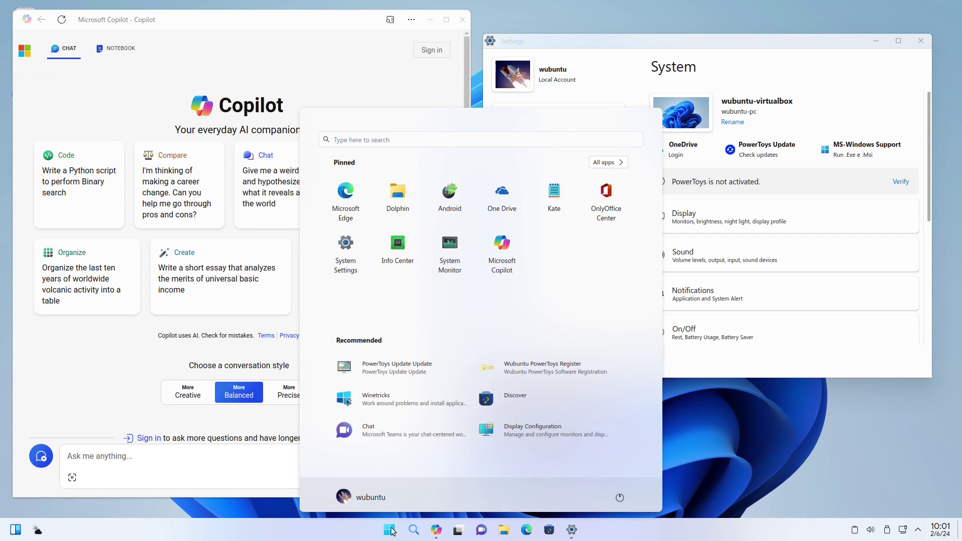
# Show Discover's Settings page and scroll through its Flatpak and Ubuntu software sources.
pyautogui.click(391, 530)
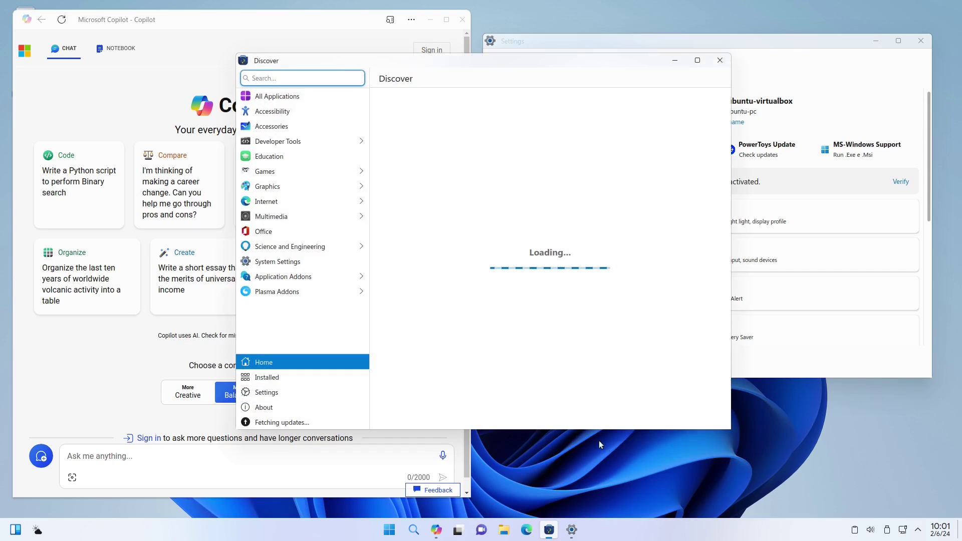
pyautogui.click(266, 392)
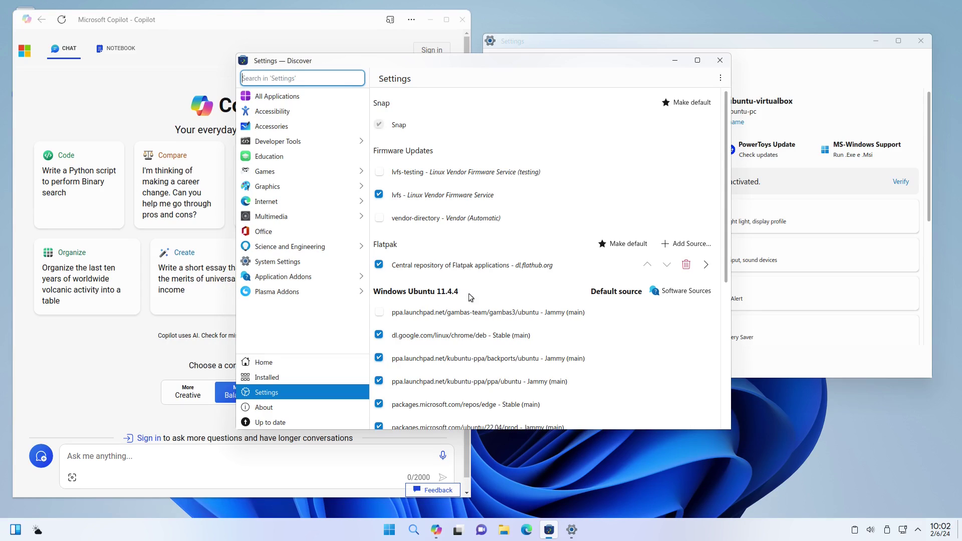
pyautogui.scroll(-1, 519, 298)
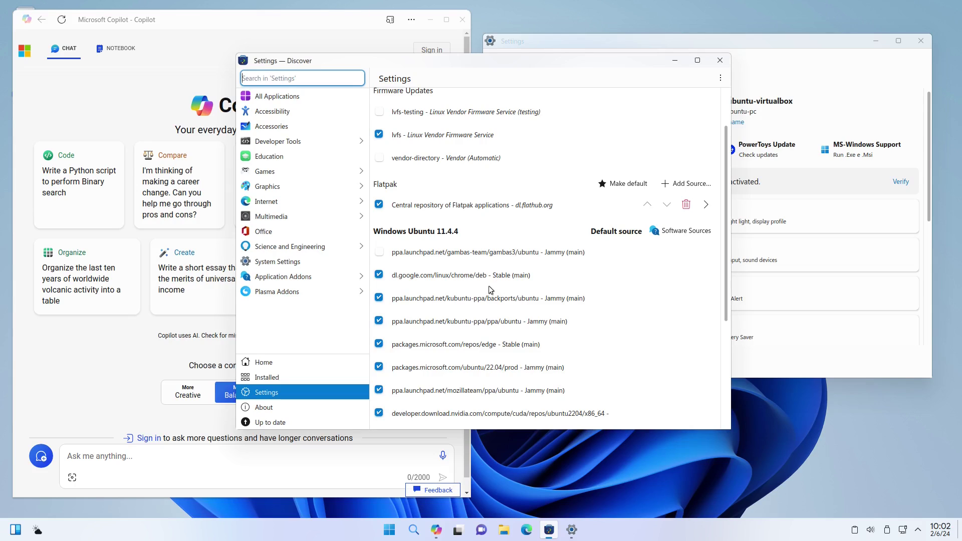
pyautogui.scroll(-2, 490, 288)
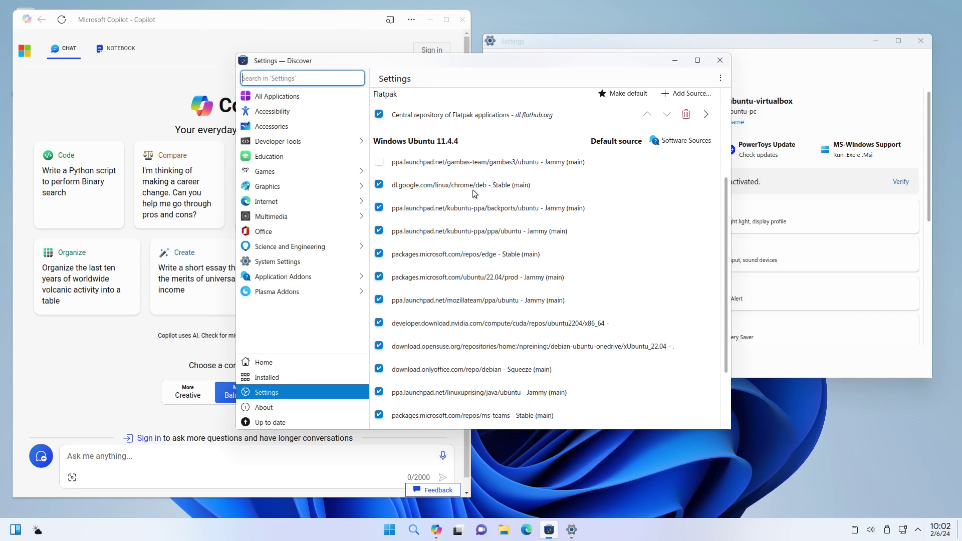
# Search the Start menu for 'chr' to find the chat app, then dismiss the results.
pyautogui.click(393, 532)
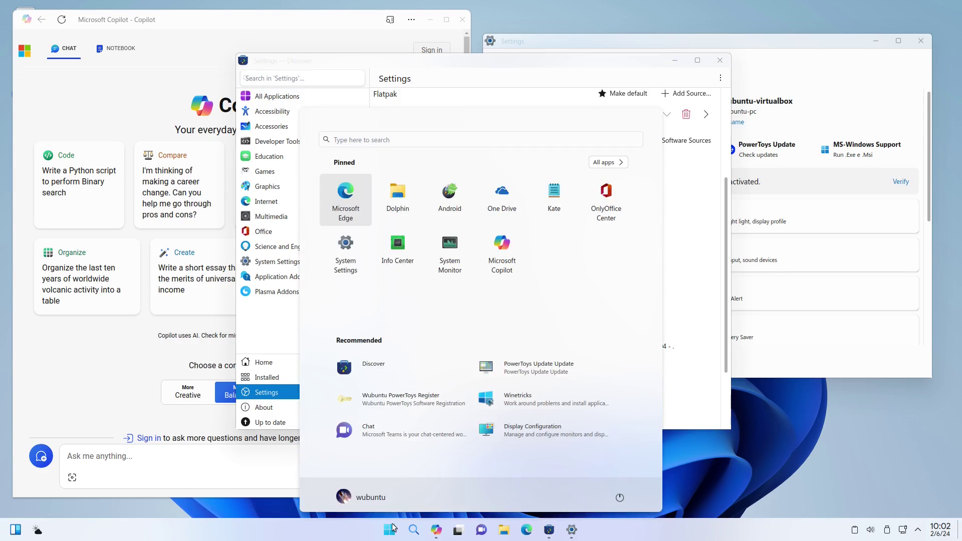
pyautogui.write('chr')
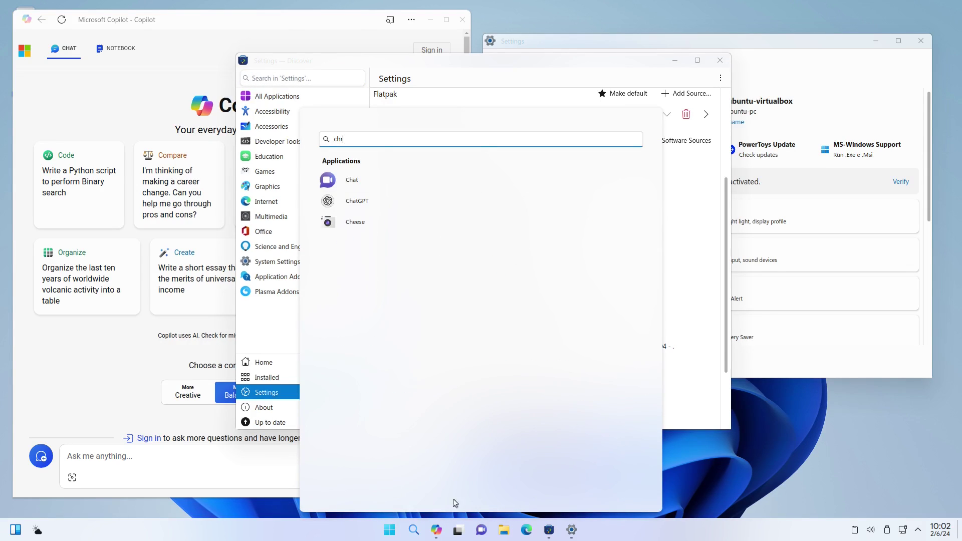
pyautogui.click(694, 322)
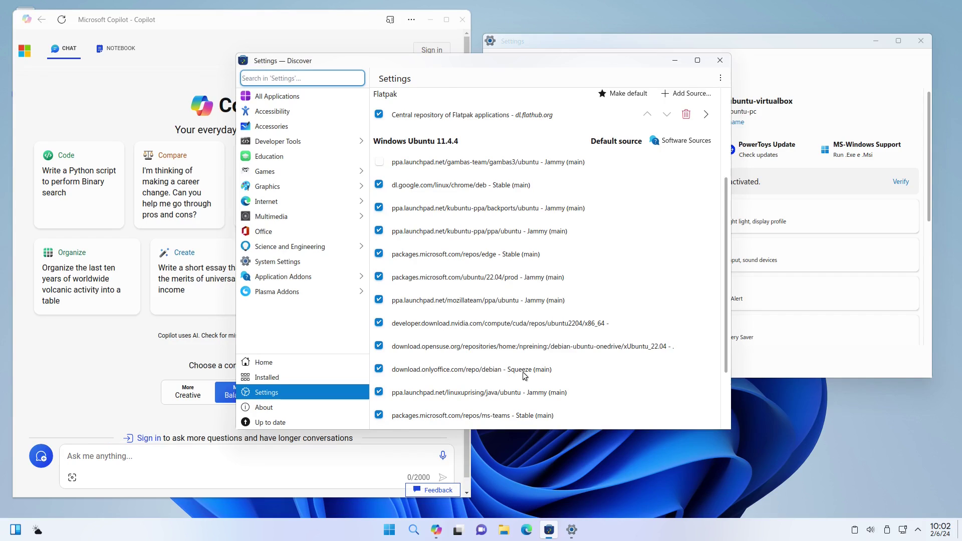
pyautogui.scroll(-1, 521, 376)
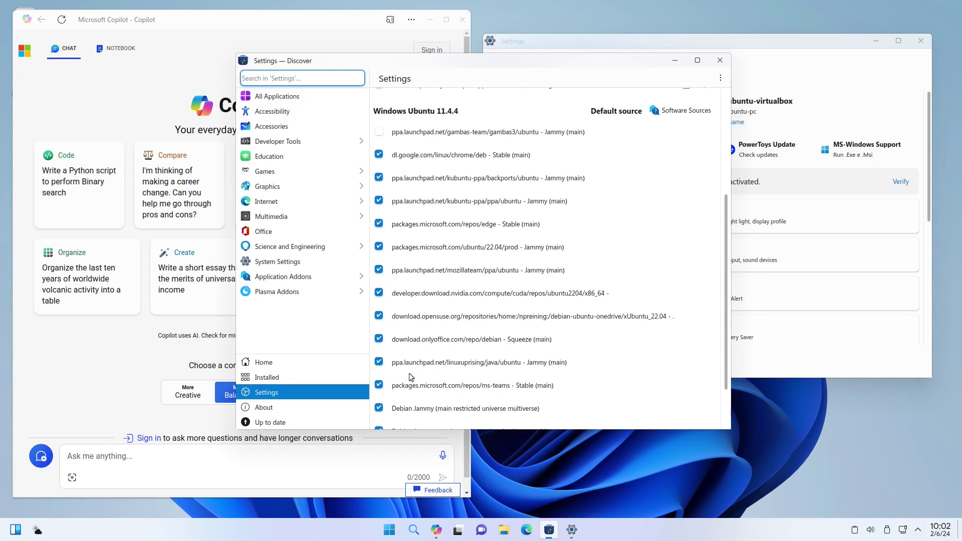
# Search the Start menu for 'office', then dismiss the search to return to the windows.
pyautogui.click(389, 532)
pyautogui.write('offi')
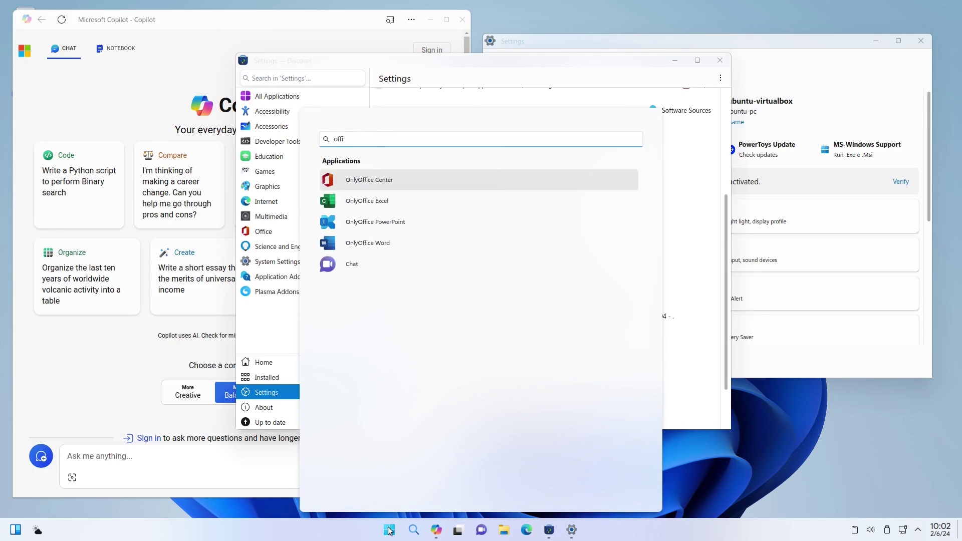
pyautogui.write('ce')
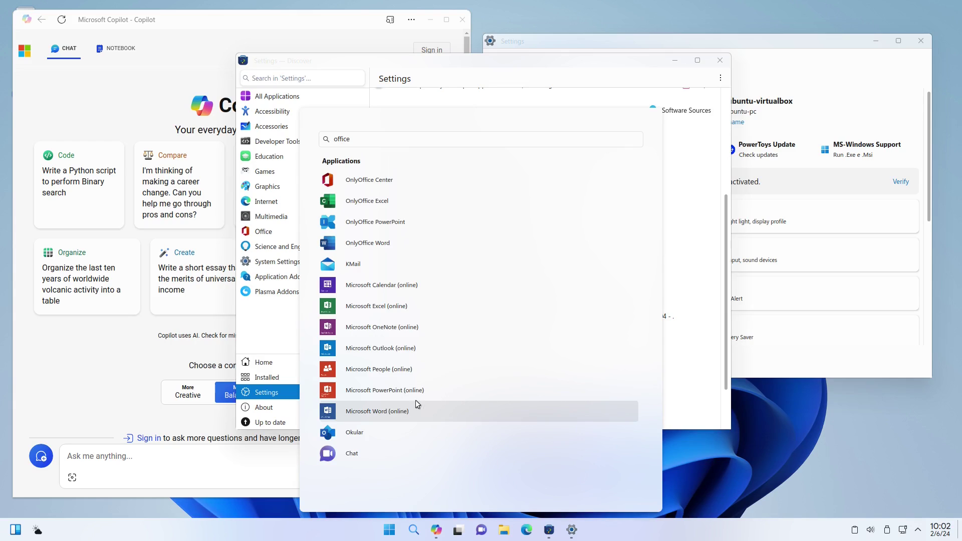
pyautogui.click(790, 79)
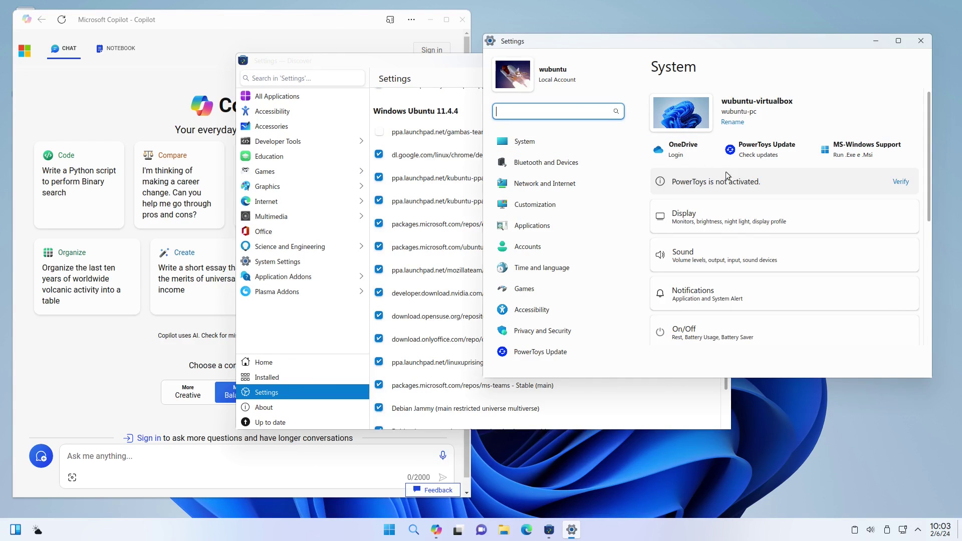
# Close the Discover window and bring Copilot to the front with the quick-launch bar.
pyautogui.click(435, 72)
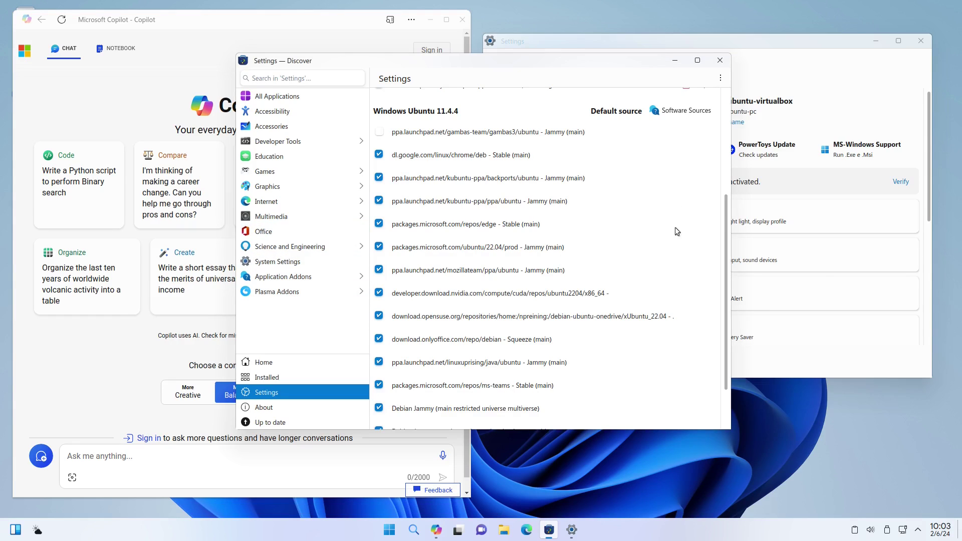
pyautogui.scroll(1, 681, 216)
pyautogui.click(719, 60)
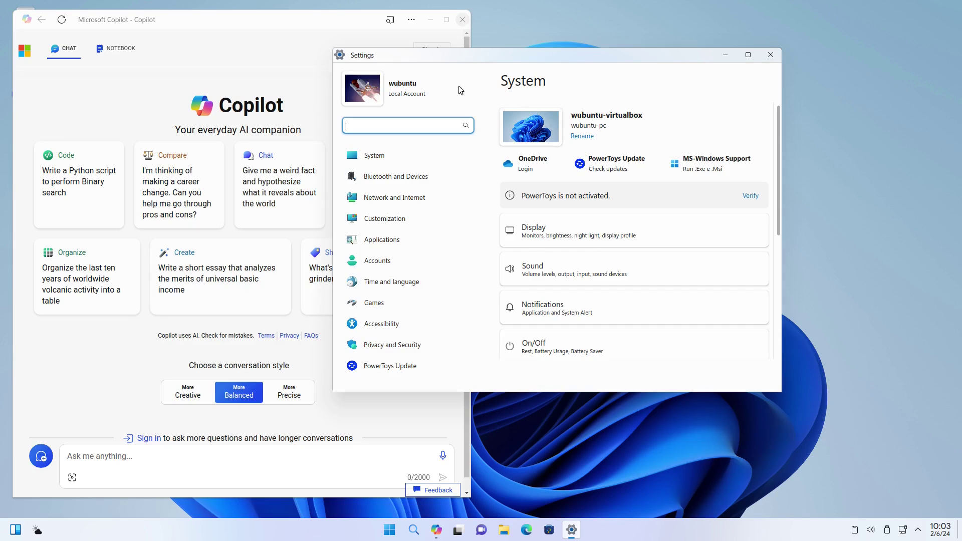
pyautogui.click(468, 46)
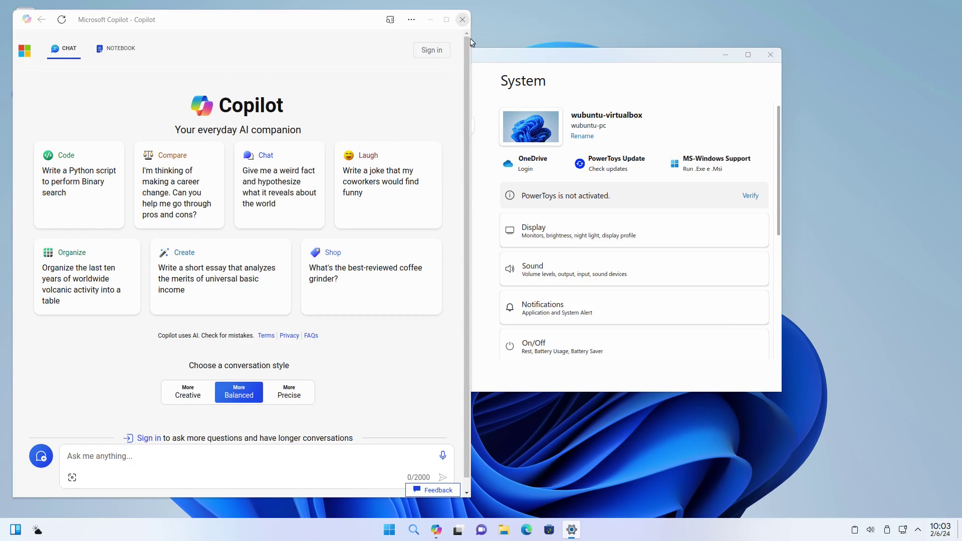
pyautogui.hotkey('alt', 'space')
# Close Copilot and show the Bluetooth and Devices page in the Settings window.
pyautogui.click(463, 20)
pyautogui.hotkey('alt', 'space')
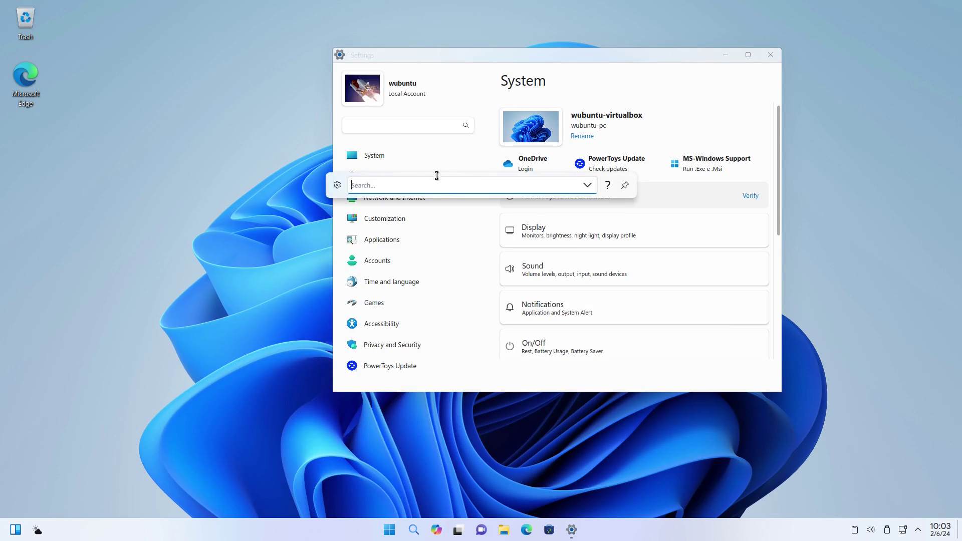
pyautogui.click(391, 128)
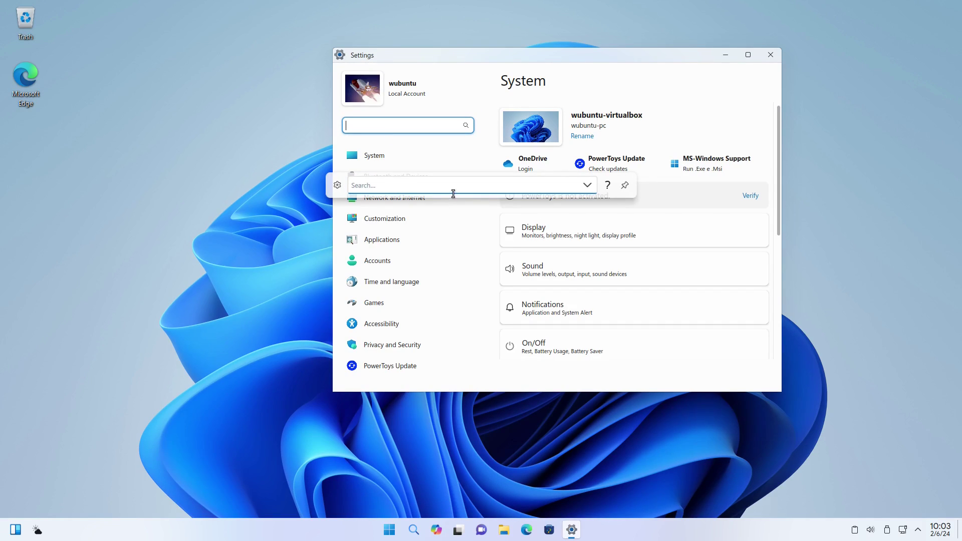
pyautogui.click(380, 178)
# Find 'about' in the quick-launch bar, view About this System, then close it and Settings.
pyautogui.hotkey('alt', 'space')
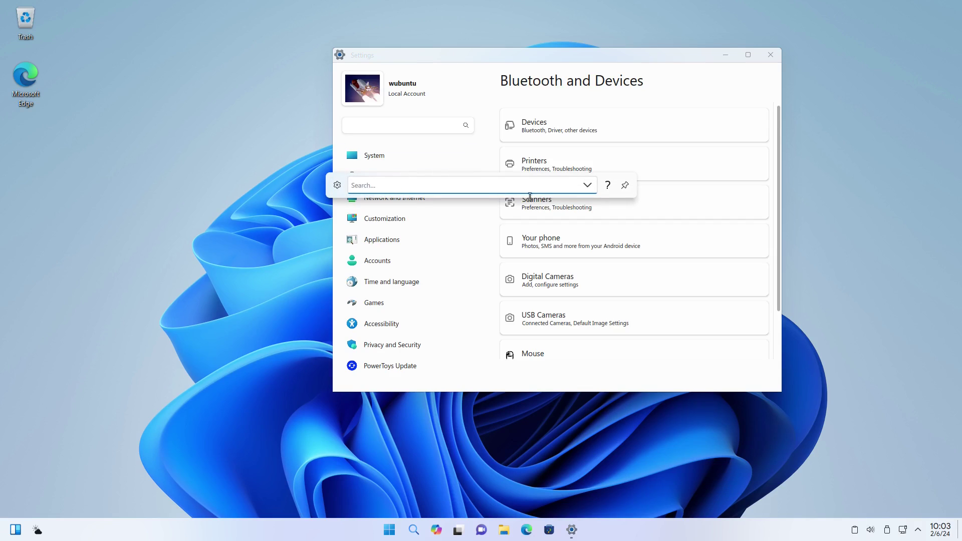
pyautogui.write('ad')
pyautogui.press('BackSpace')
pyautogui.press('BackSpace')
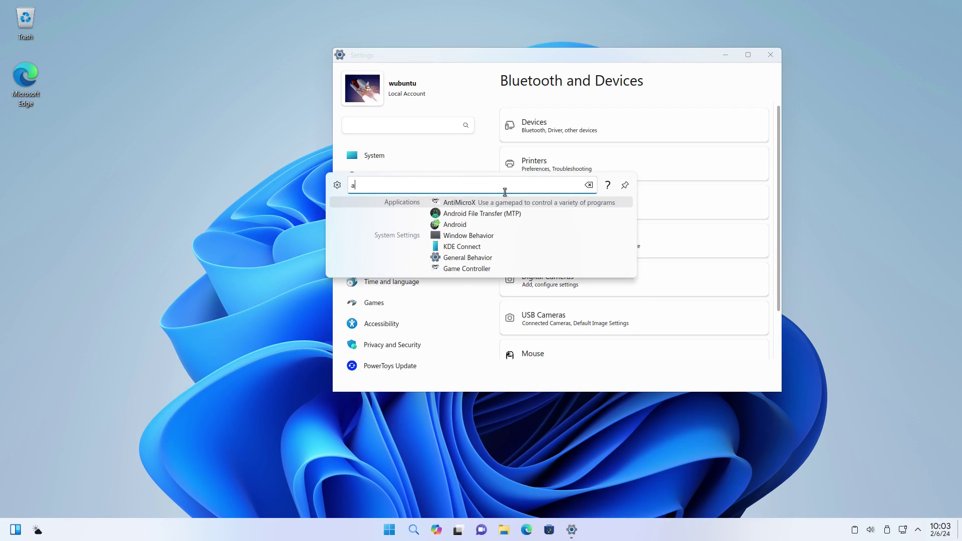
pyautogui.write('about')
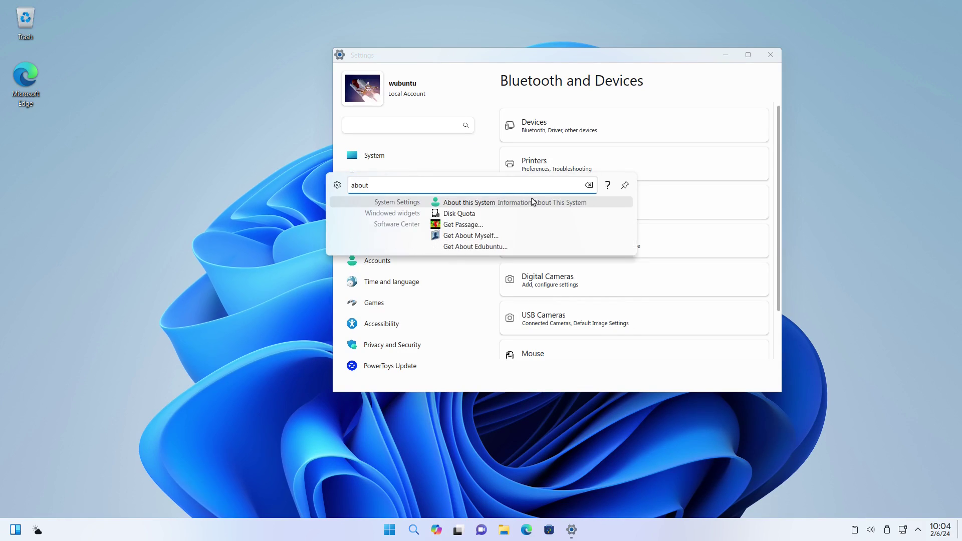
pyautogui.click(496, 202)
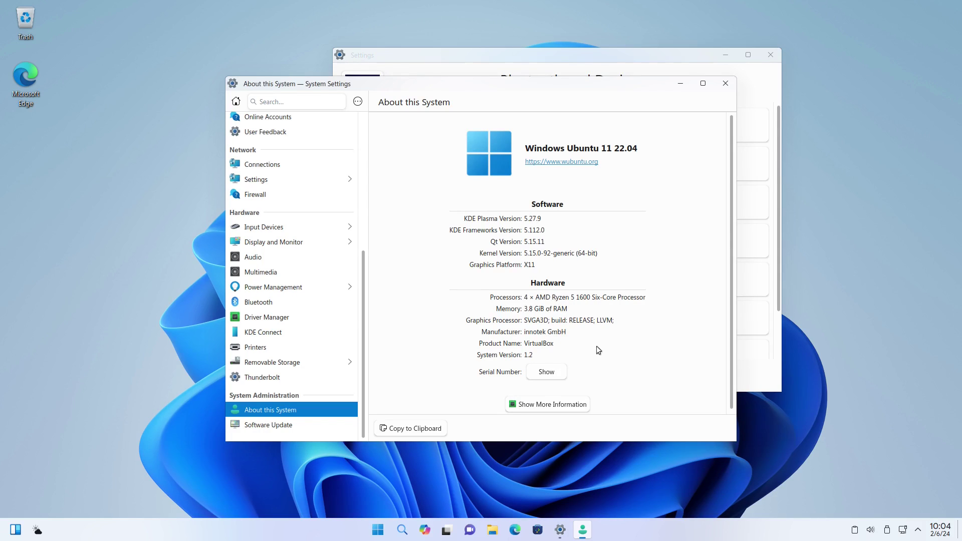
pyautogui.scroll(-1, 601, 351)
pyautogui.click(725, 83)
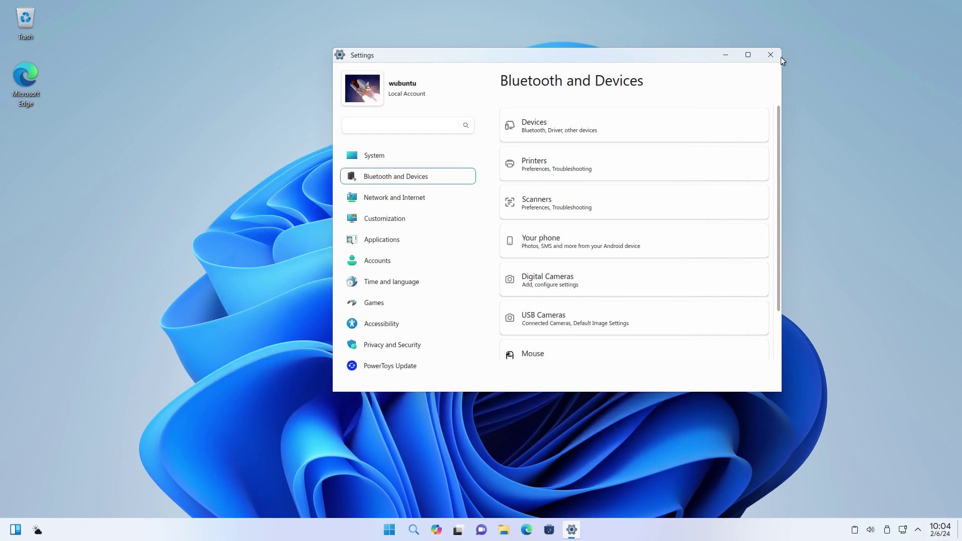
pyautogui.hotkey('alt', 'F4')
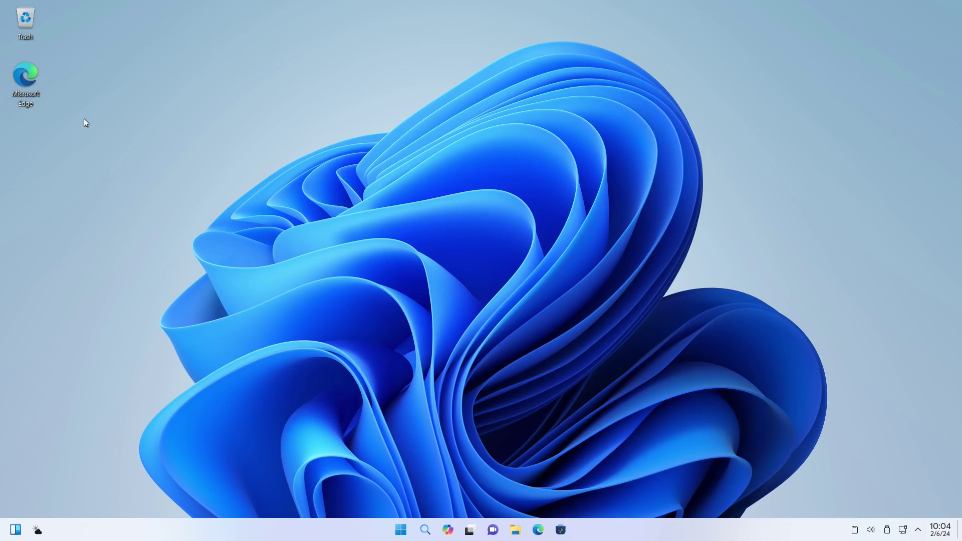
# Launch Edge, dismiss the topics dialog, and reopen the Linuxfx Operating System site from History.
pyautogui.click(538, 529)
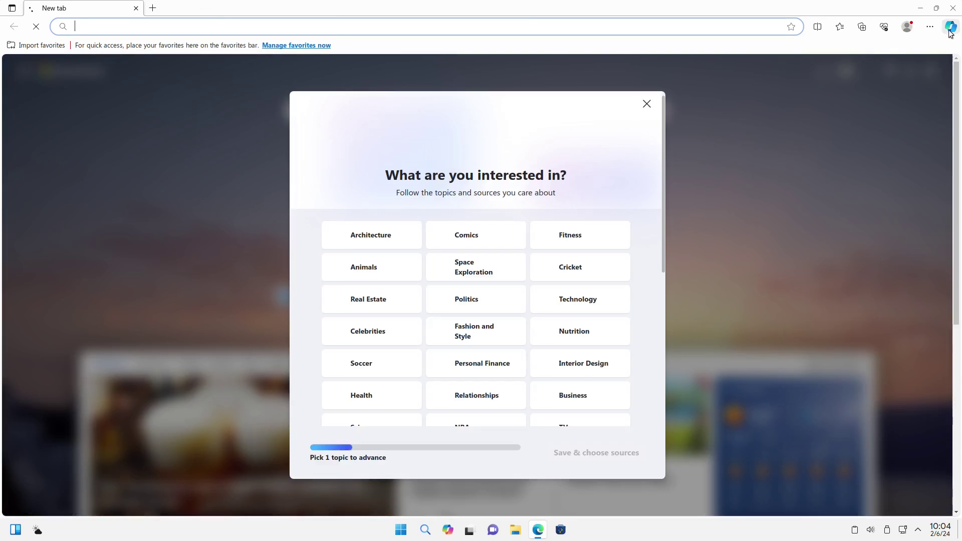
pyautogui.click(646, 104)
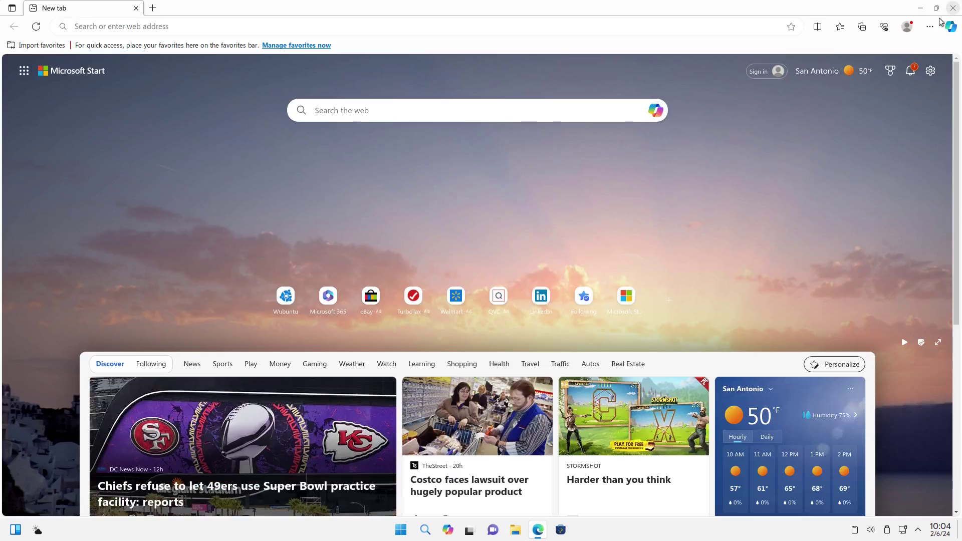
pyautogui.click(930, 28)
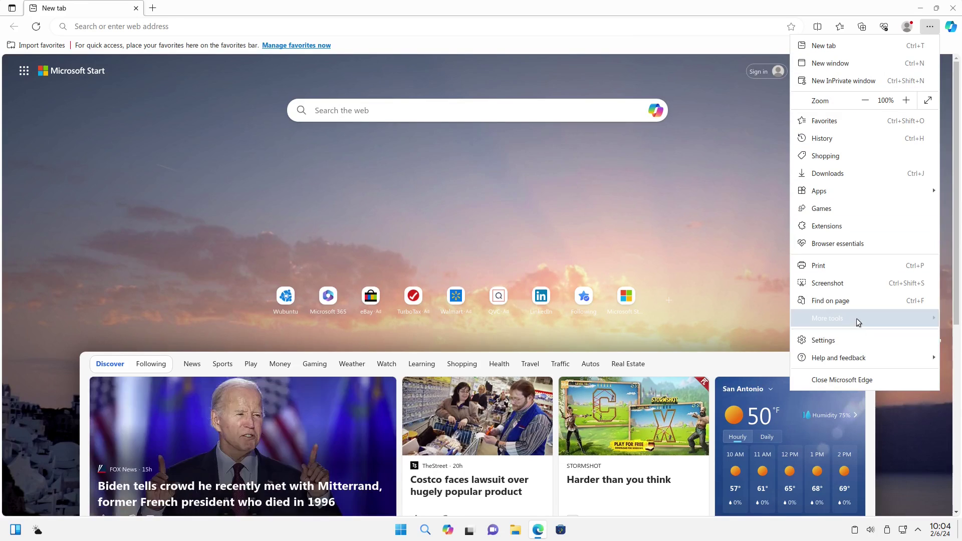
pyautogui.moveTo(857, 322)
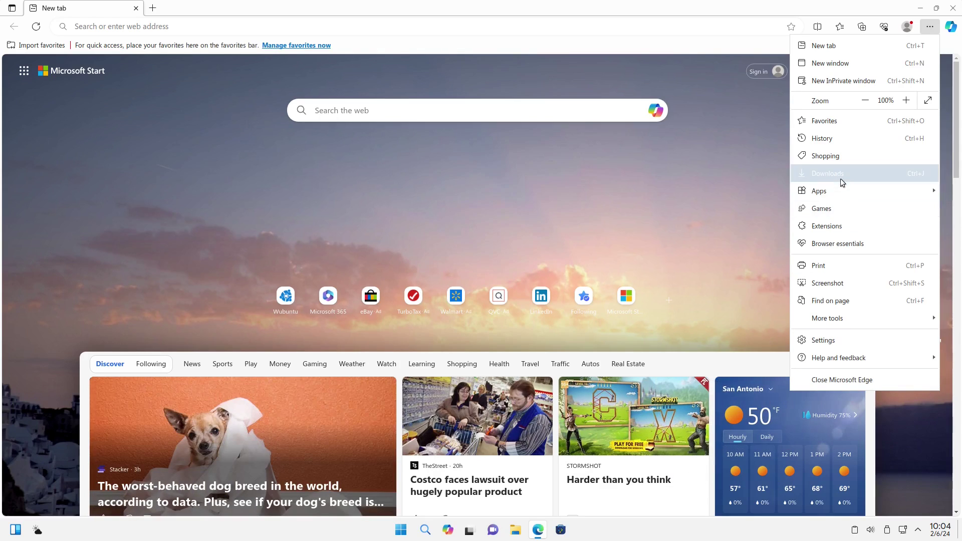
pyautogui.click(840, 138)
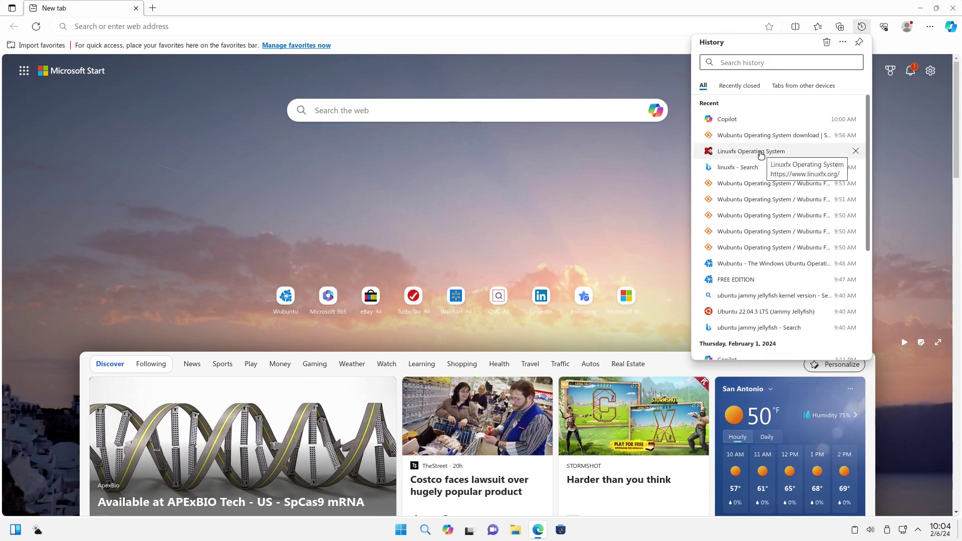
pyautogui.click(761, 152)
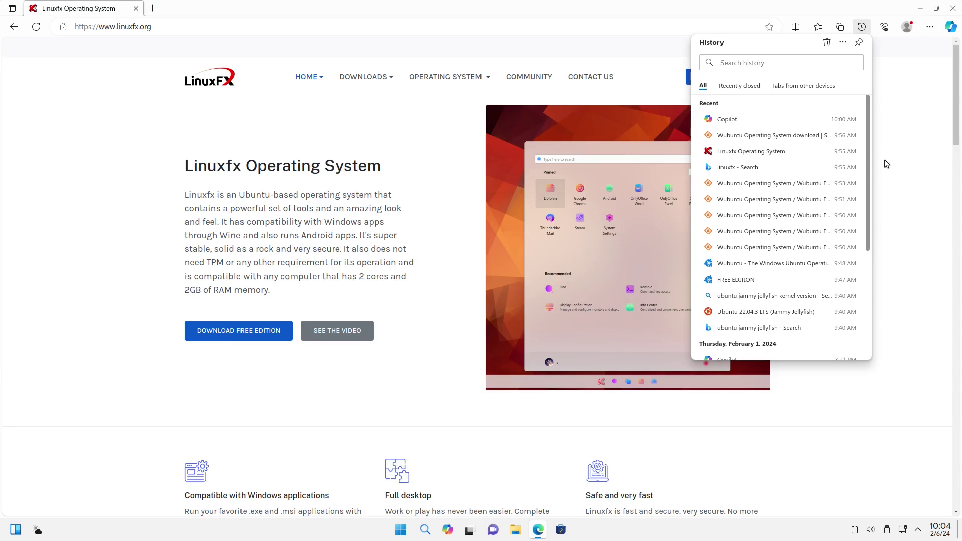
# Read through the Linuxfx and wubuntu.org pages, then open the PowerToys Professional Key purchase page.
pyautogui.scroll(-10, 292, 306)
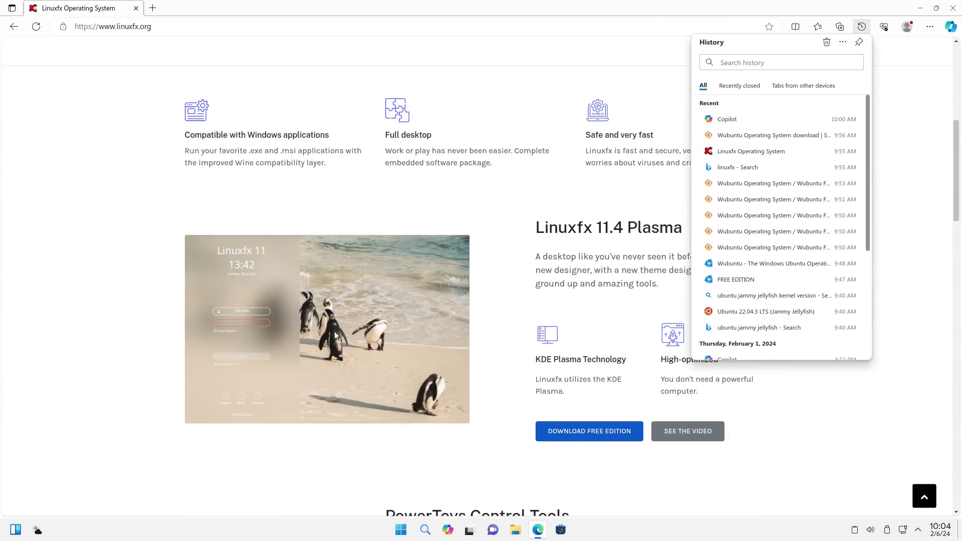
pyautogui.scroll(-12, 487, 361)
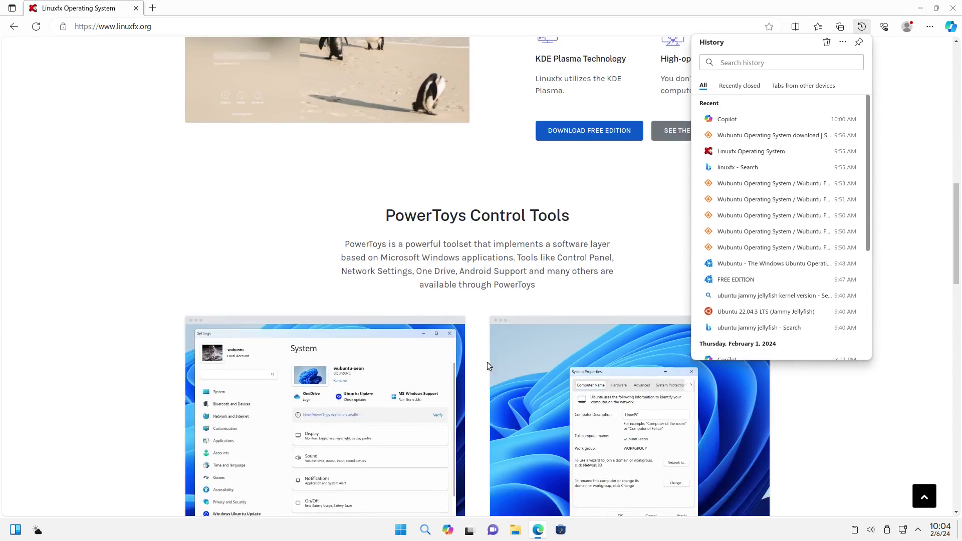
pyautogui.scroll(9, 522, 362)
pyautogui.scroll(-5, 520, 356)
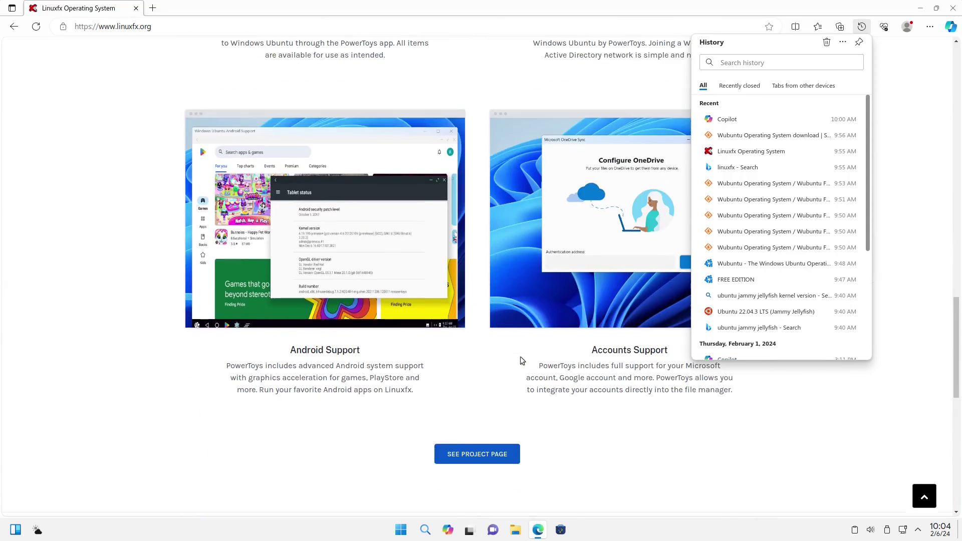
pyautogui.scroll(15, 476, 277)
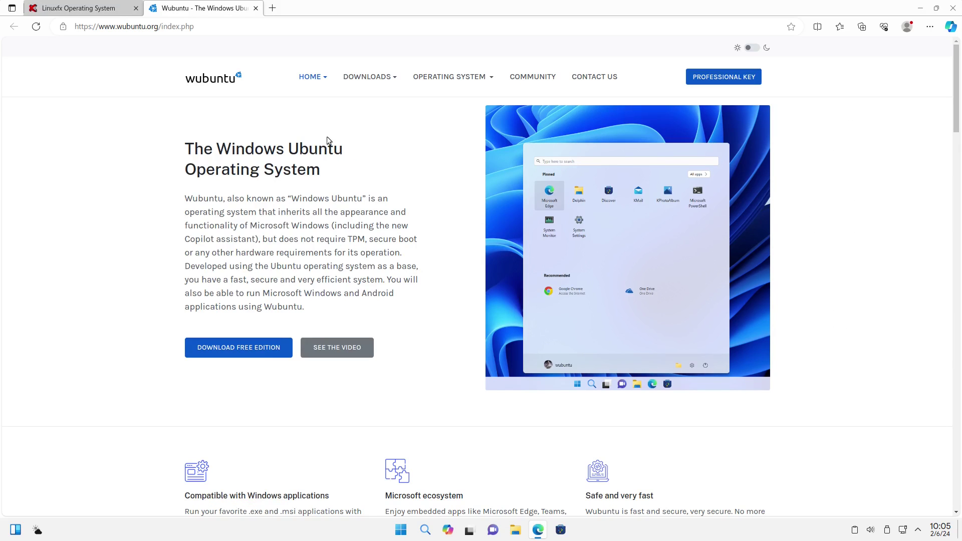
pyautogui.scroll(-2, 551, 157)
pyautogui.scroll(-6, 522, 193)
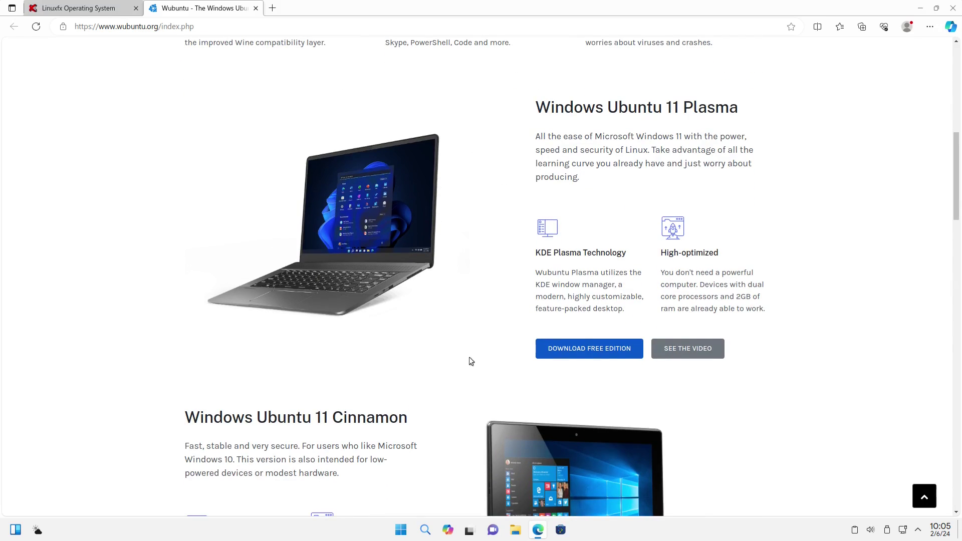
pyautogui.scroll(-1, 378, 492)
pyautogui.scroll(-9, 689, 383)
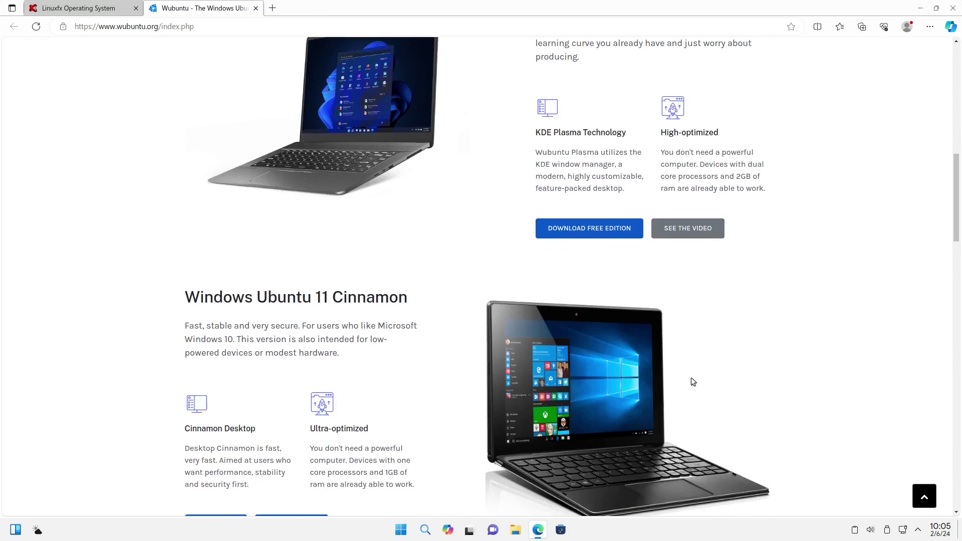
pyautogui.scroll(5, 669, 221)
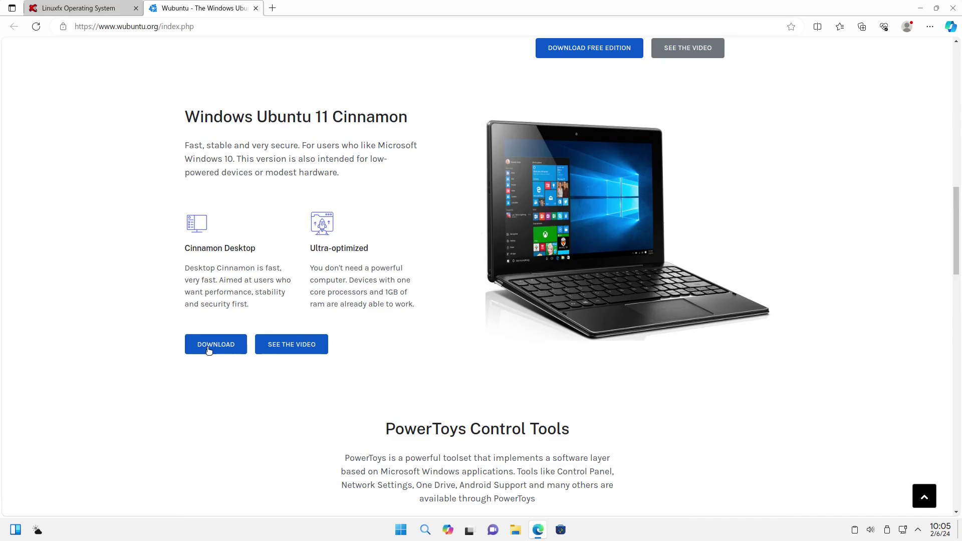
pyautogui.scroll(-6, 430, 310)
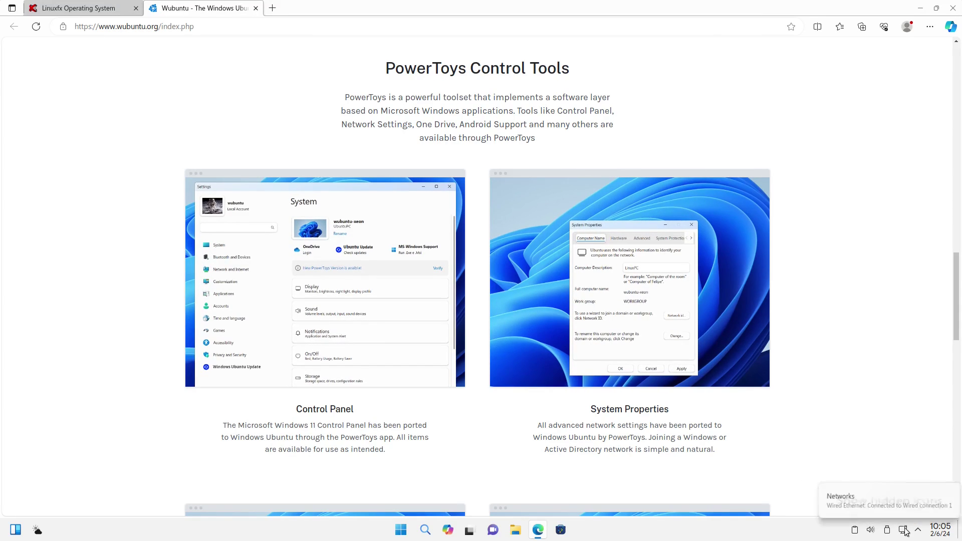
pyautogui.scroll(-3, 726, 392)
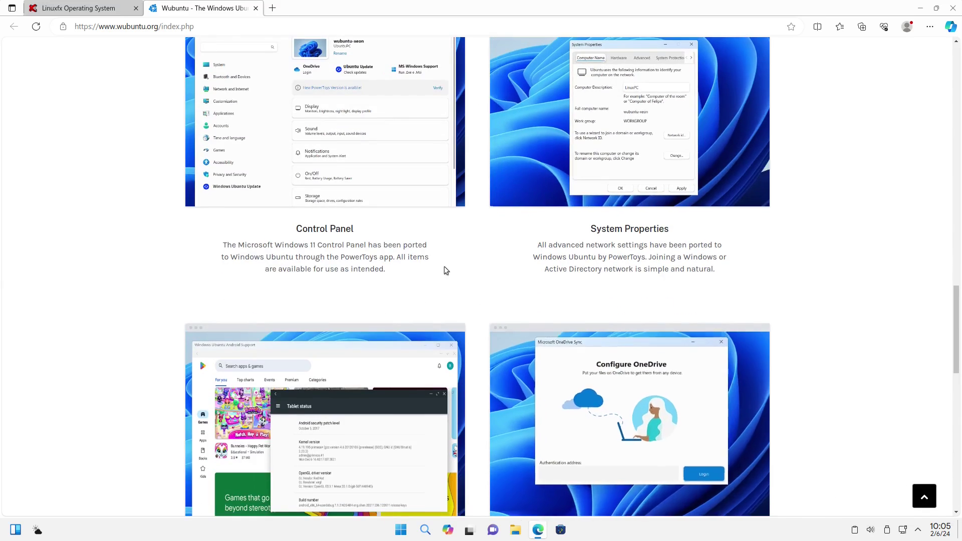
pyautogui.scroll(1, 441, 270)
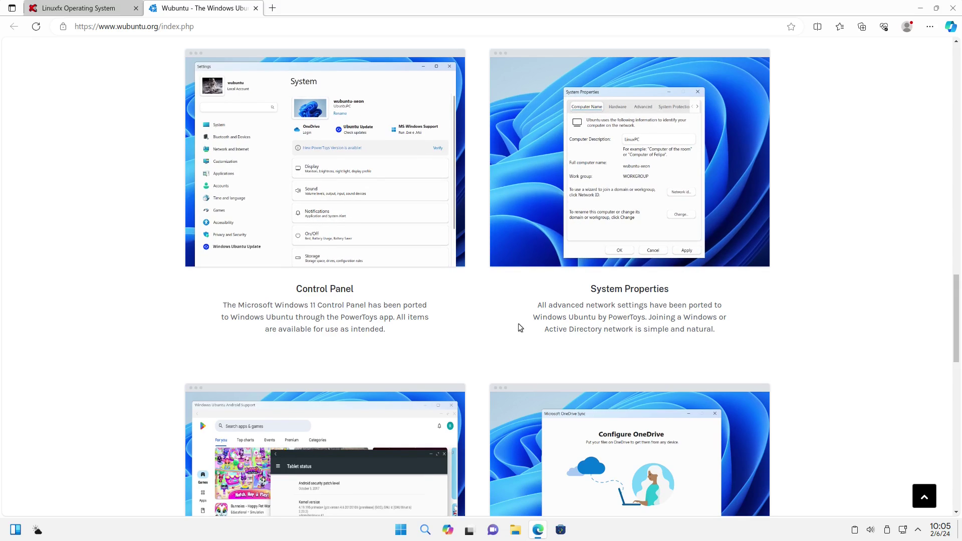
pyautogui.scroll(-5, 518, 323)
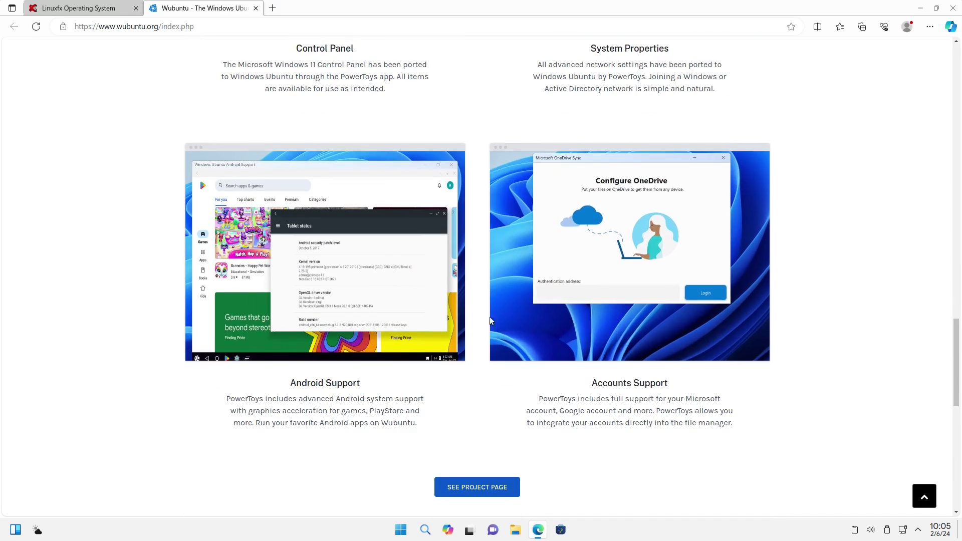
pyautogui.scroll(-4, 489, 320)
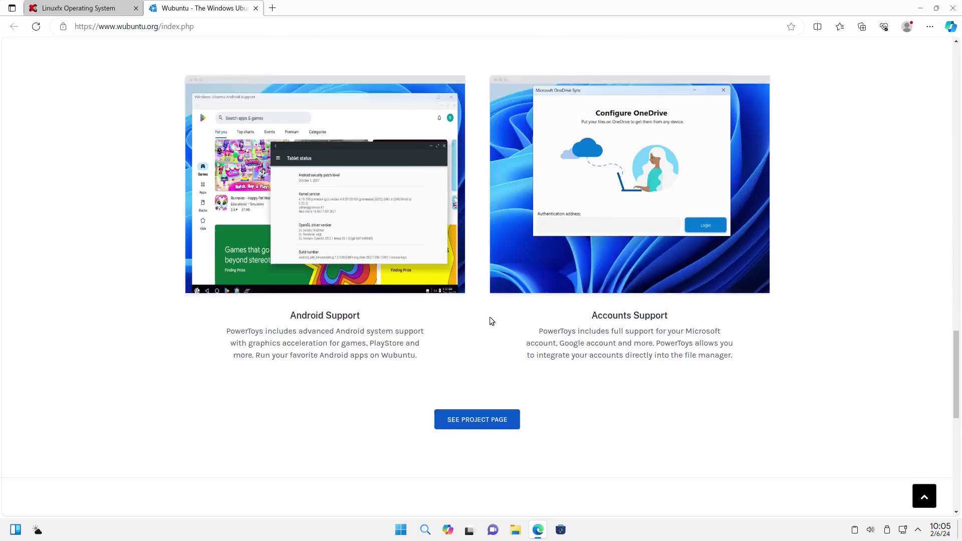
pyautogui.scroll(-1, 646, 372)
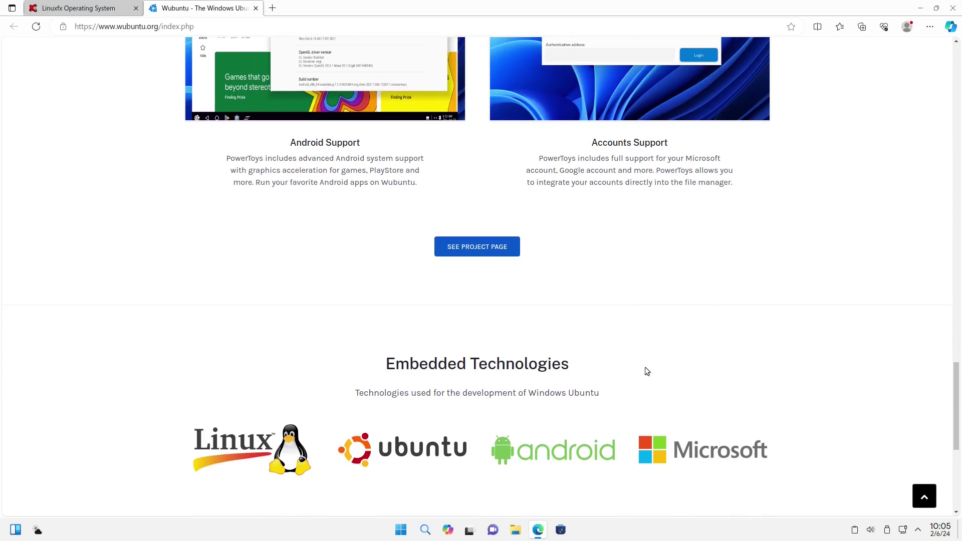
pyautogui.scroll(-1, 606, 363)
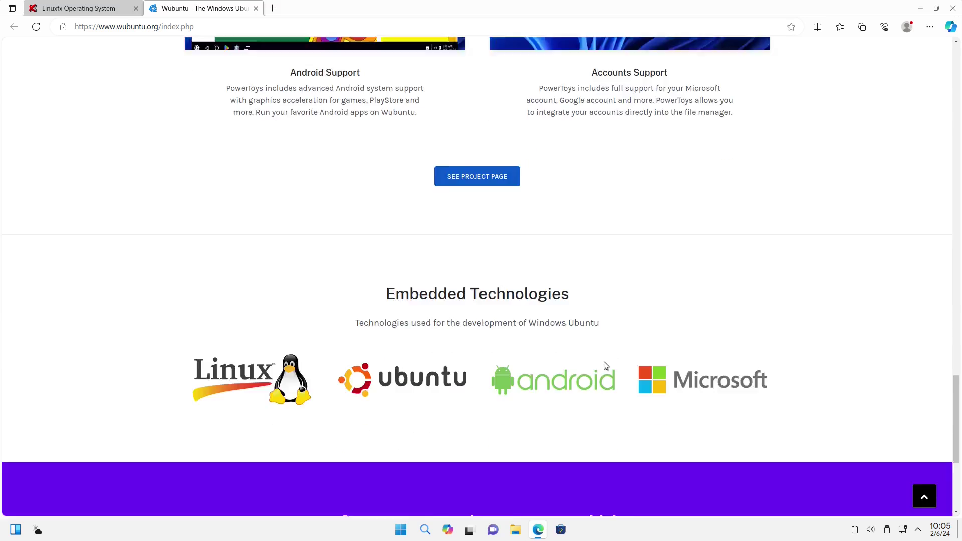
pyautogui.scroll(15, 603, 362)
pyautogui.scroll(2, 605, 365)
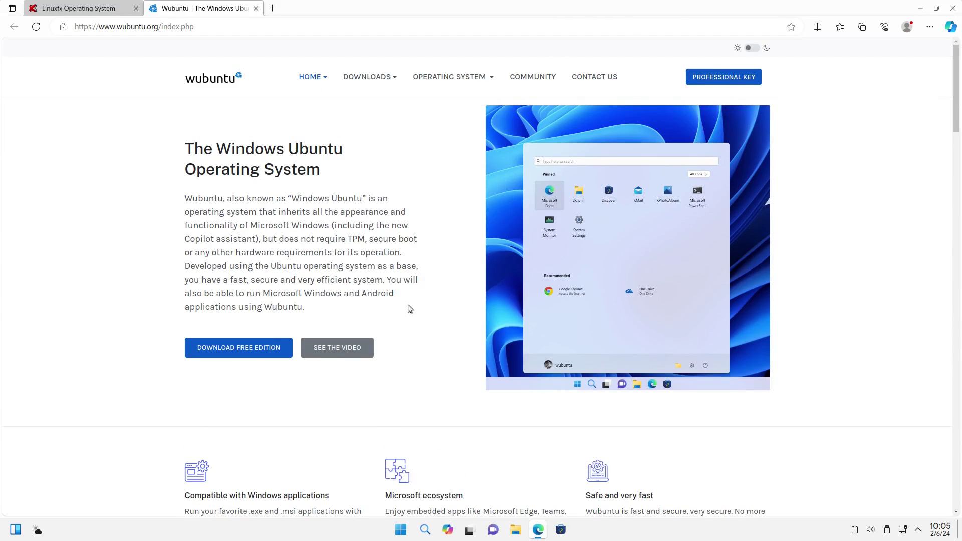
pyautogui.scroll(-1, 777, 128)
pyautogui.scroll(1, 752, 74)
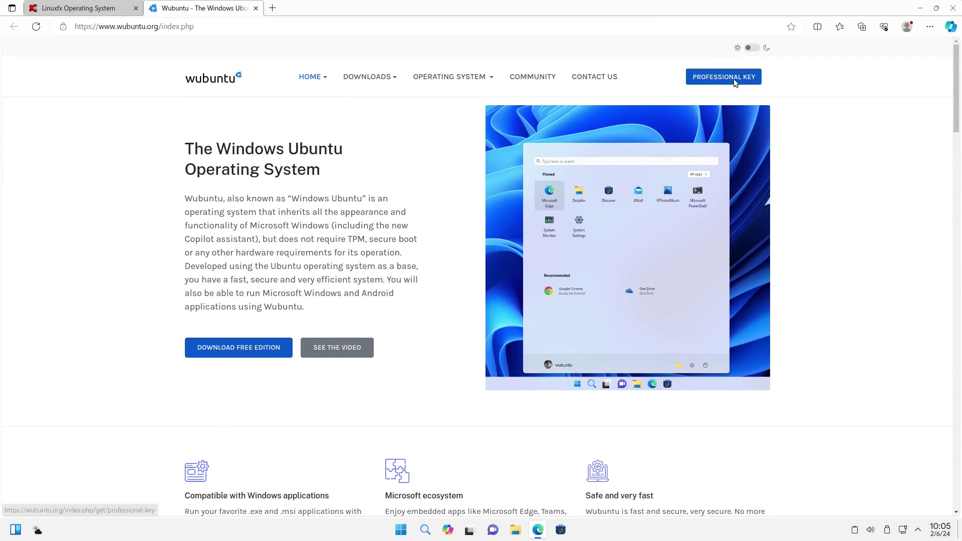
pyautogui.click(734, 79)
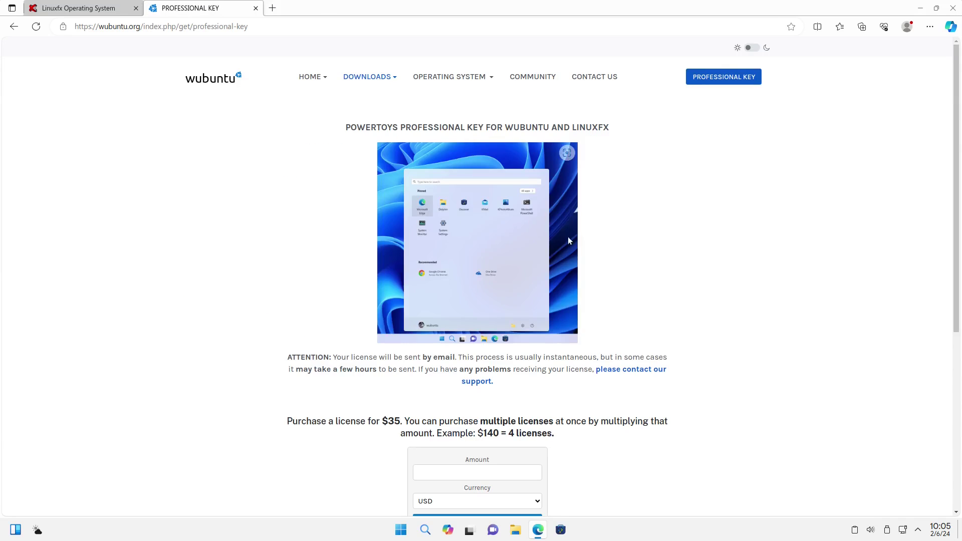
# Scroll through the PowerToys Professional Key purchase form, then close Microsoft Edge.
pyautogui.scroll(-1, 616, 323)
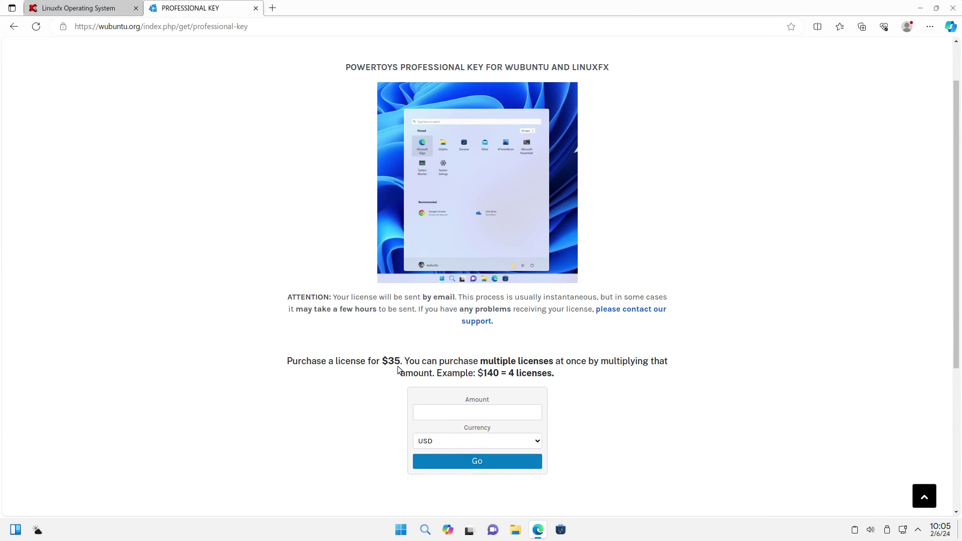
pyautogui.scroll(-2, 651, 360)
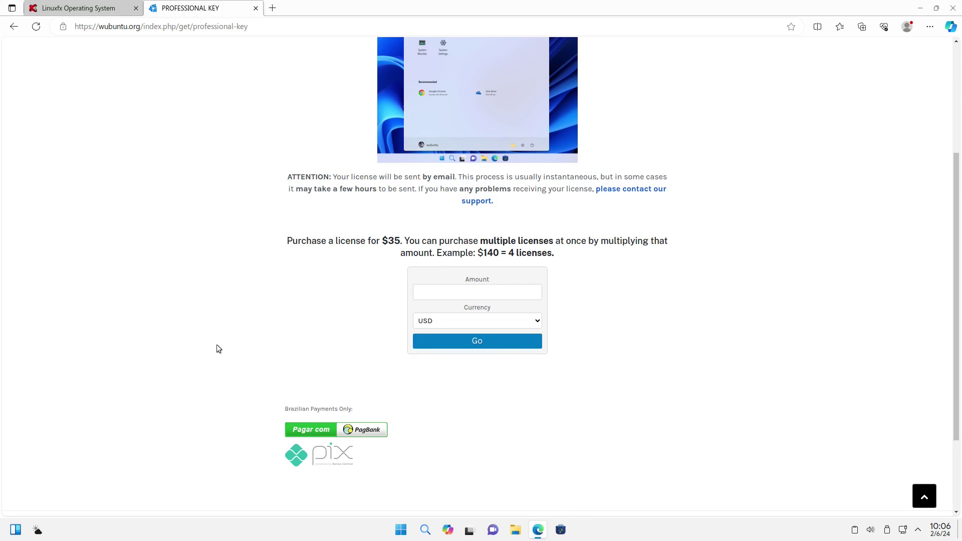
pyautogui.scroll(-3, 675, 351)
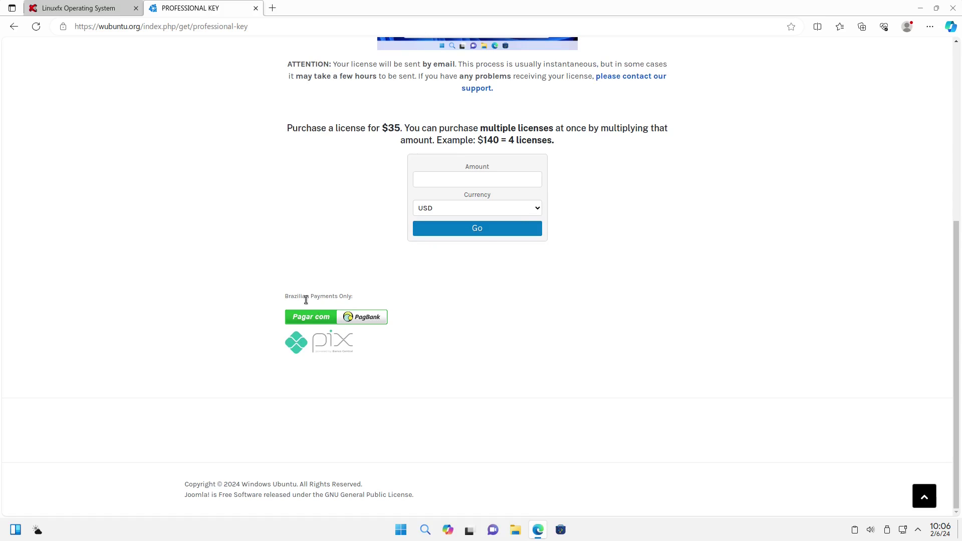
pyautogui.scroll(5, 774, 259)
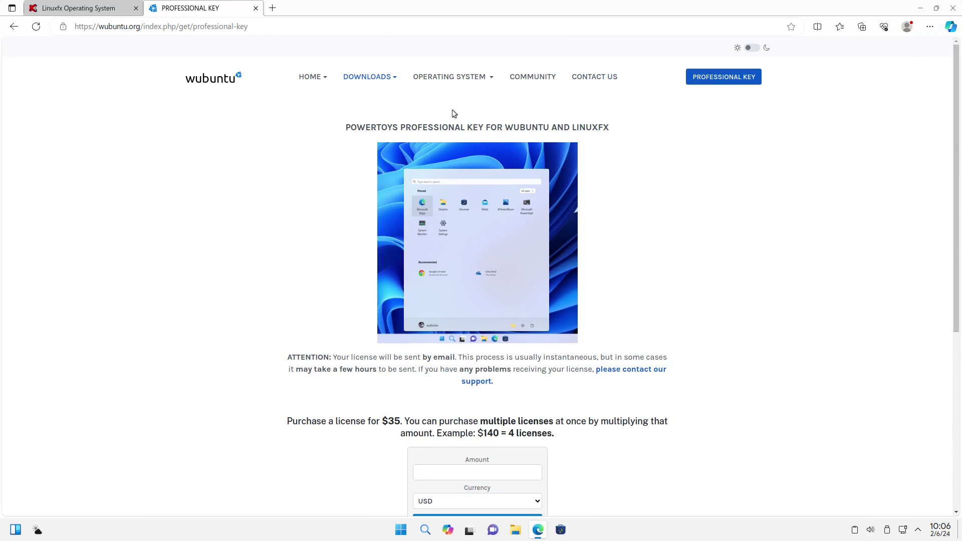
pyautogui.click(953, 8)
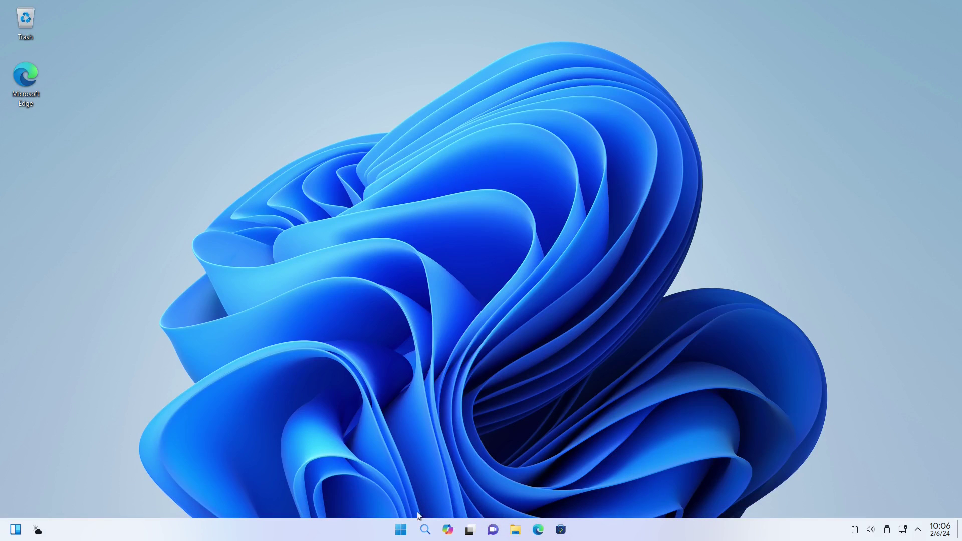
# Open the Start menu showing pinned apps like Android, One Drive and OnlyOffice Center.
pyautogui.click(401, 529)
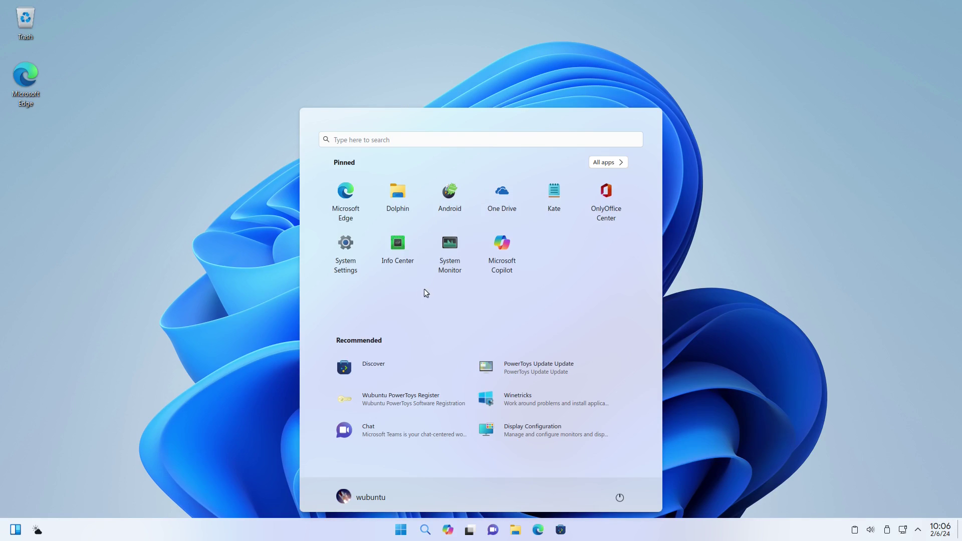
# Launch Winetricks from a 'wine' search, acknowledge the 64-bit WINEPREFIX warning, then cancel the prefix chooser.
pyautogui.click(388, 140)
pyautogui.write('wine')
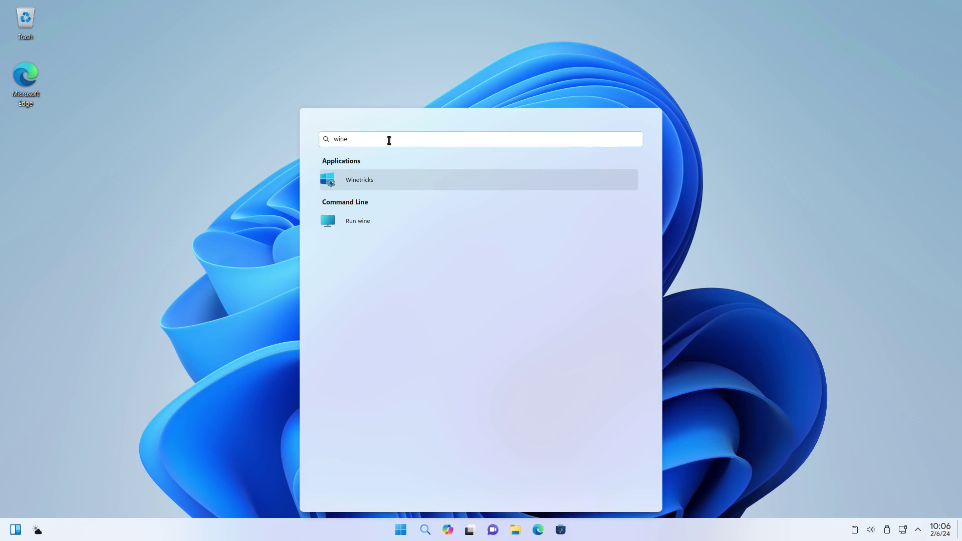
pyautogui.click(391, 177)
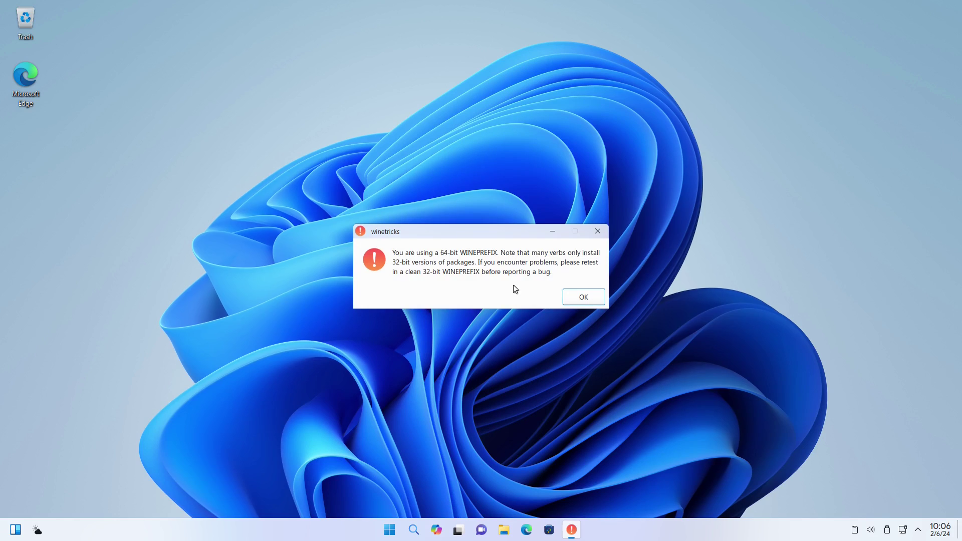
pyautogui.click(578, 297)
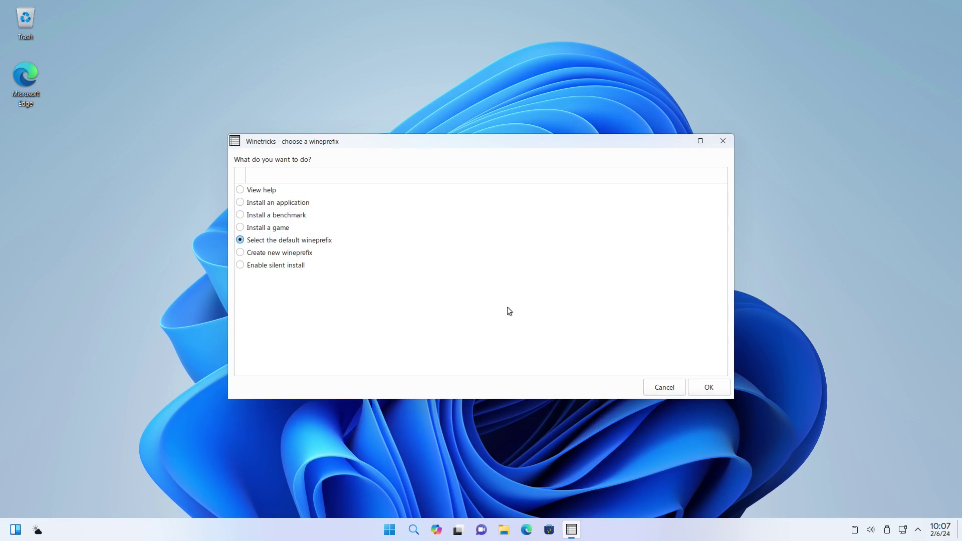
pyautogui.click(664, 386)
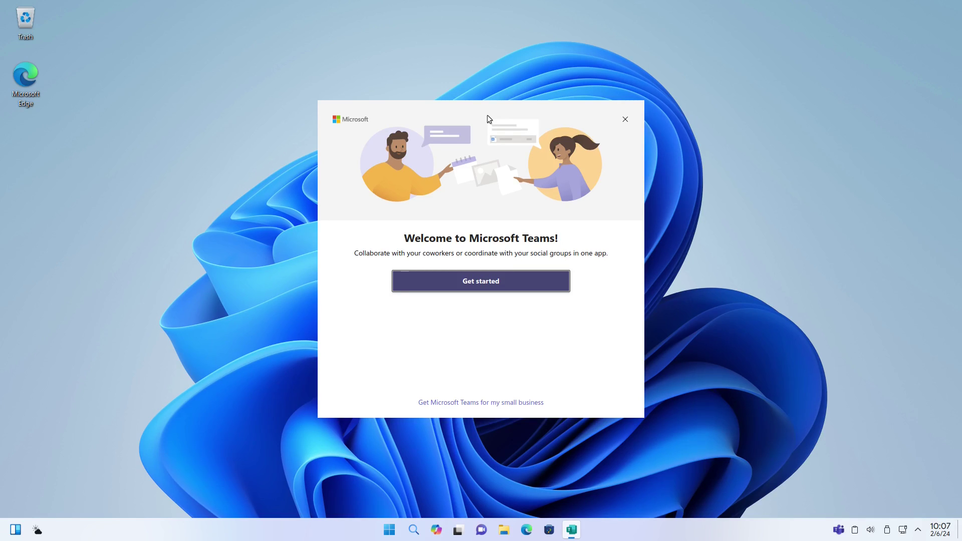
# Dismiss the Welcome to Microsoft Teams window using its X button.
pyautogui.click(625, 121)
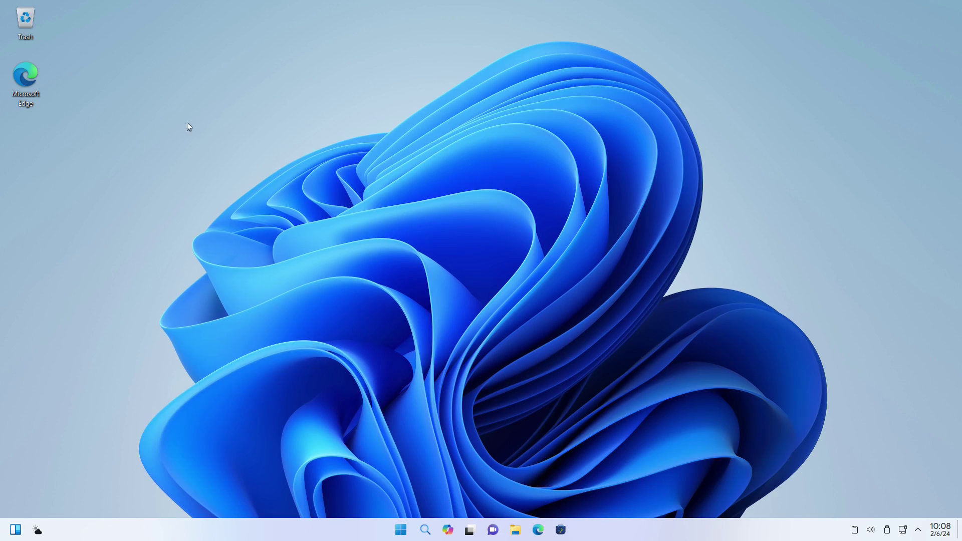
pyautogui.click(401, 529)
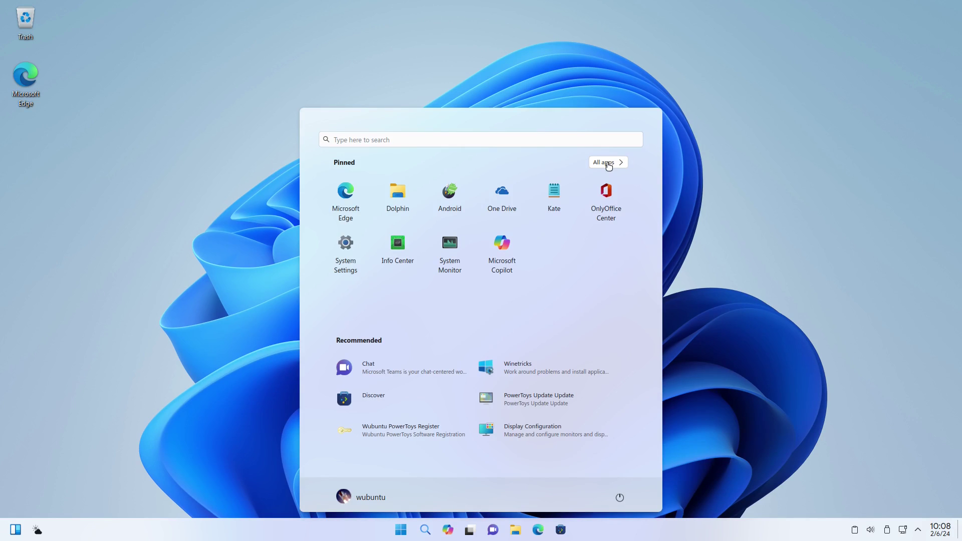
pyautogui.click(608, 162)
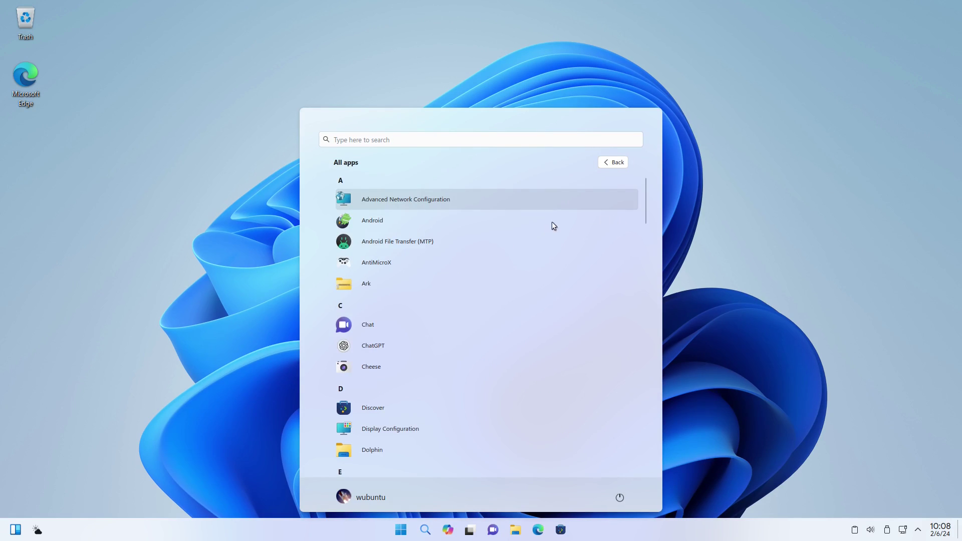
pyautogui.scroll(-7, 562, 212)
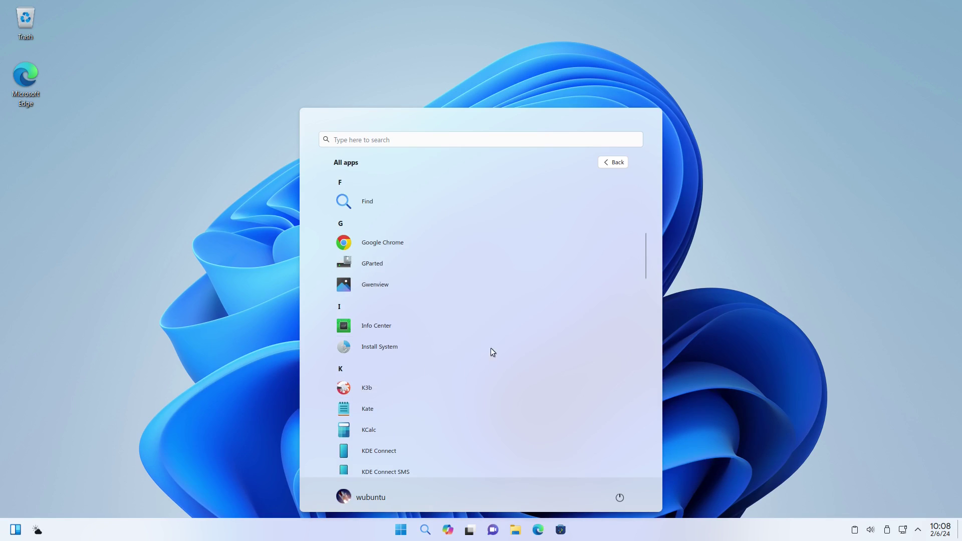
pyautogui.scroll(3, 509, 317)
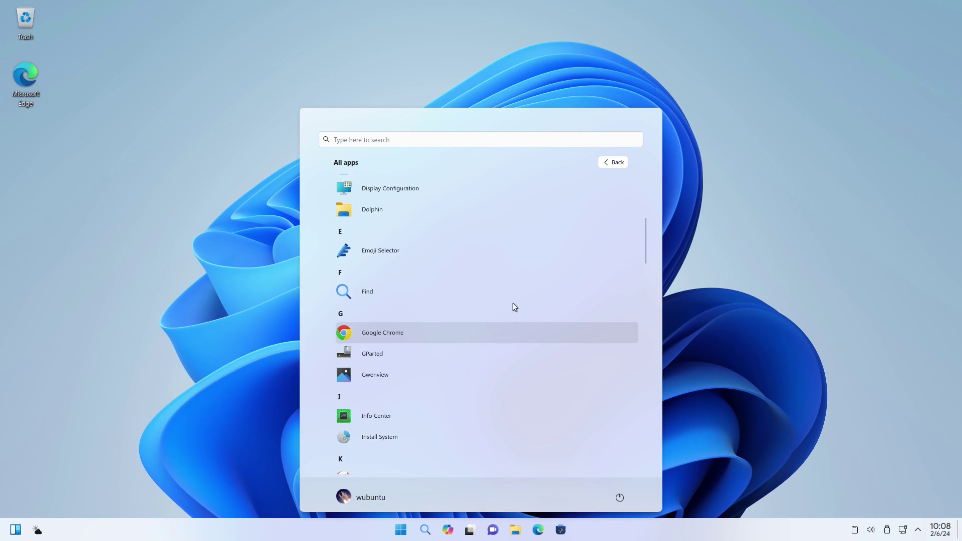
pyautogui.scroll(-12, 419, 279)
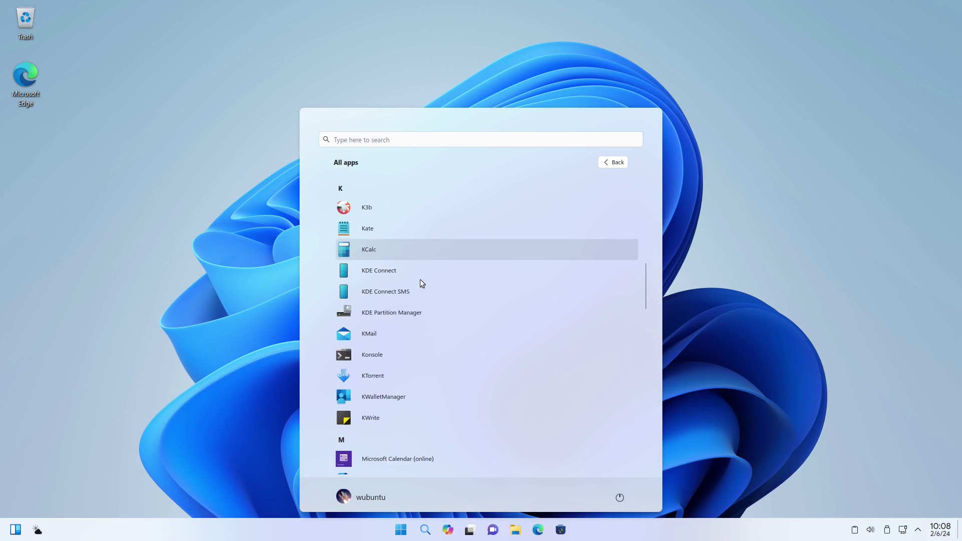
pyautogui.scroll(-6, 452, 460)
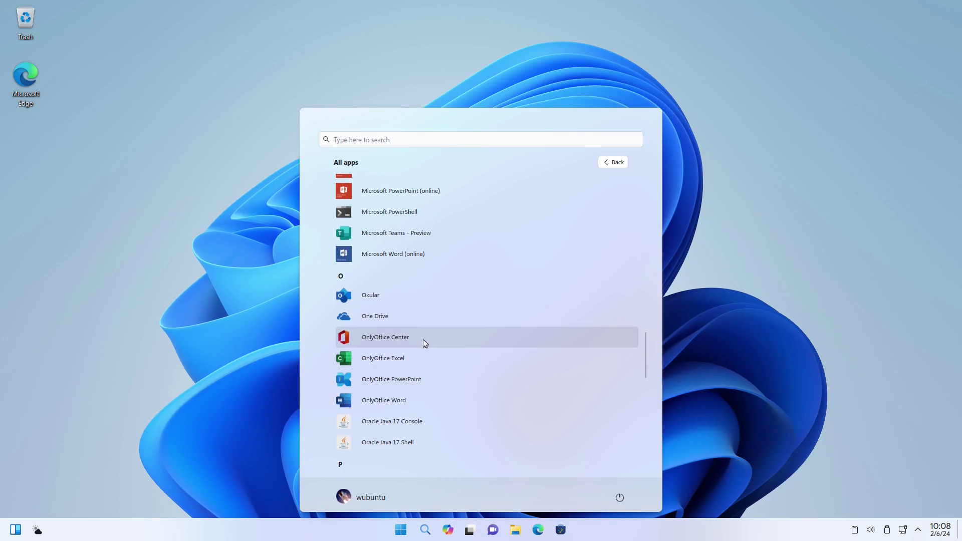
pyautogui.scroll(-5, 428, 358)
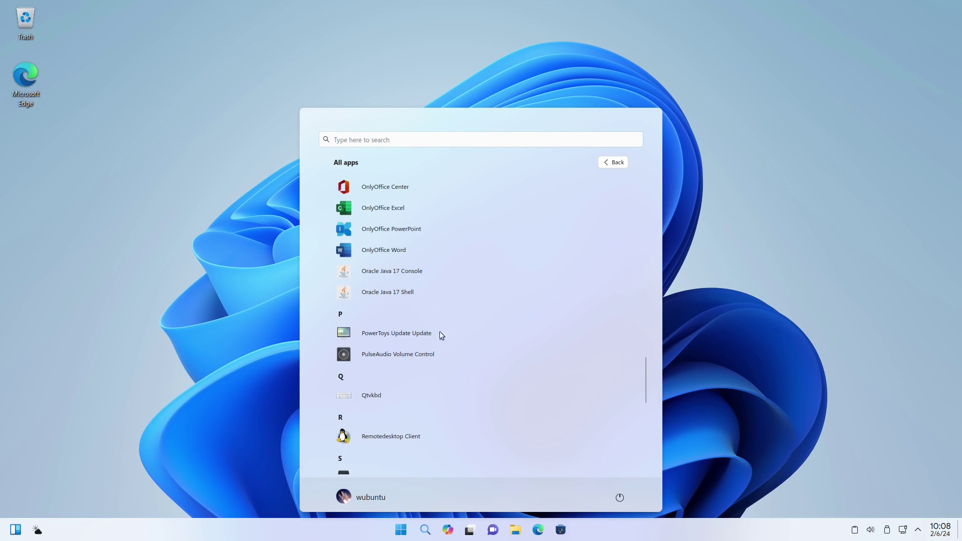
pyautogui.scroll(-3, 433, 422)
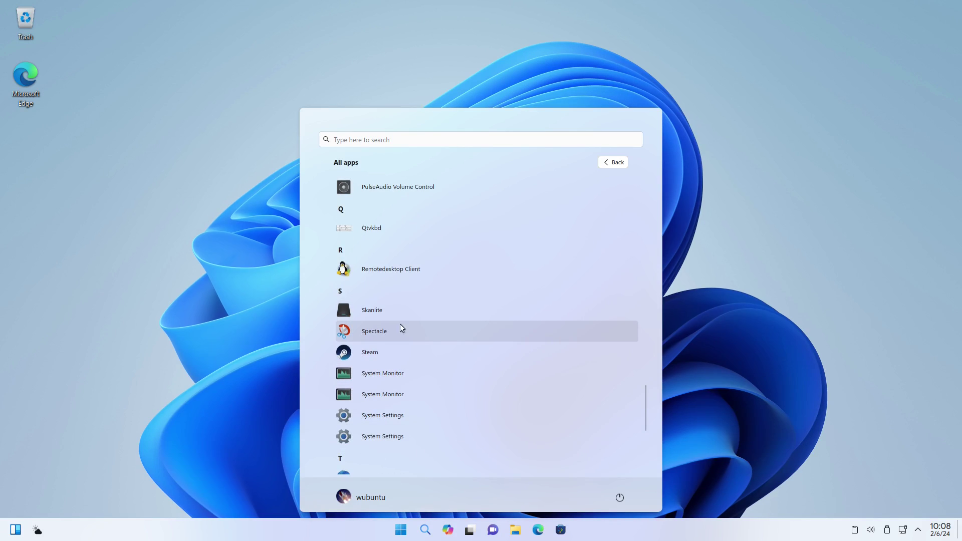
pyautogui.scroll(-3, 424, 346)
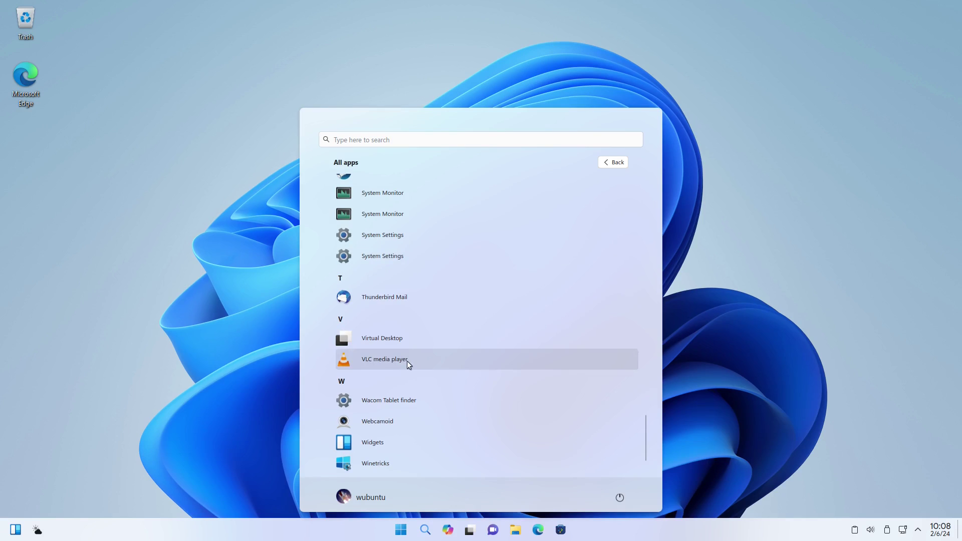
pyautogui.scroll(-2, 440, 361)
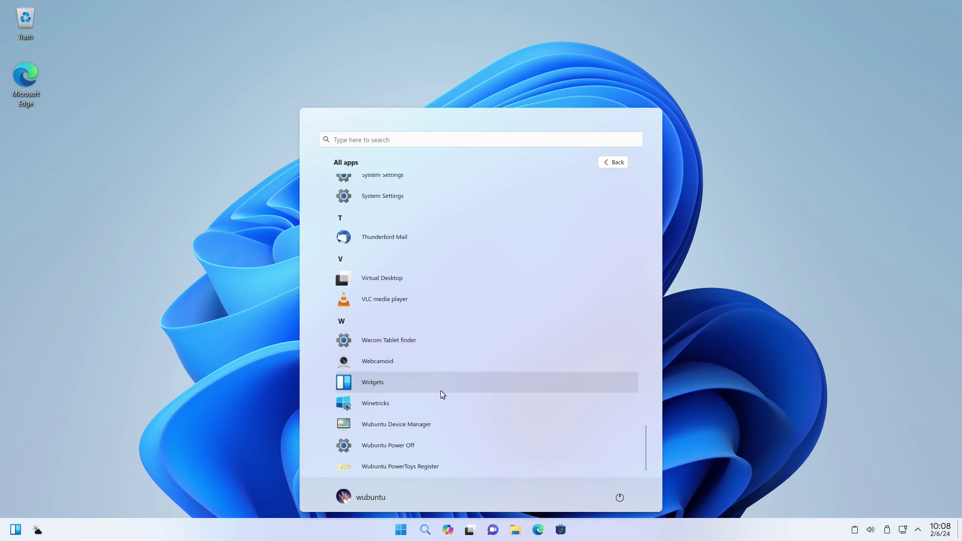
pyautogui.scroll(-1, 459, 454)
pyautogui.scroll(10, 432, 390)
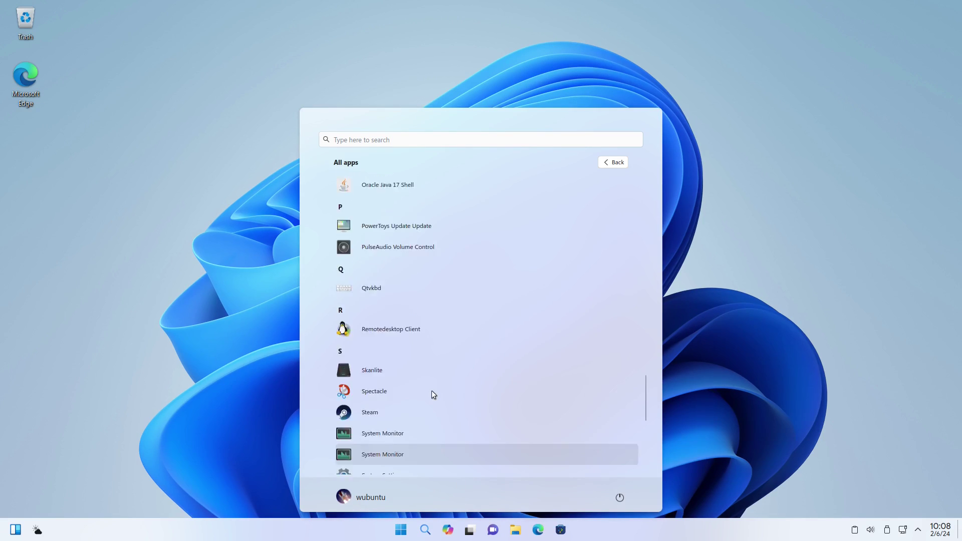
pyautogui.scroll(8, 432, 390)
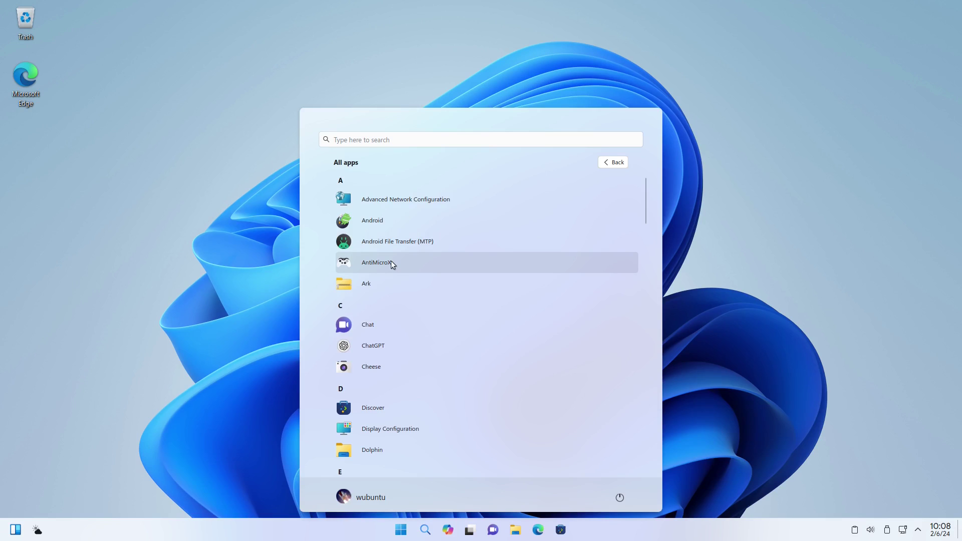
pyautogui.click(176, 297)
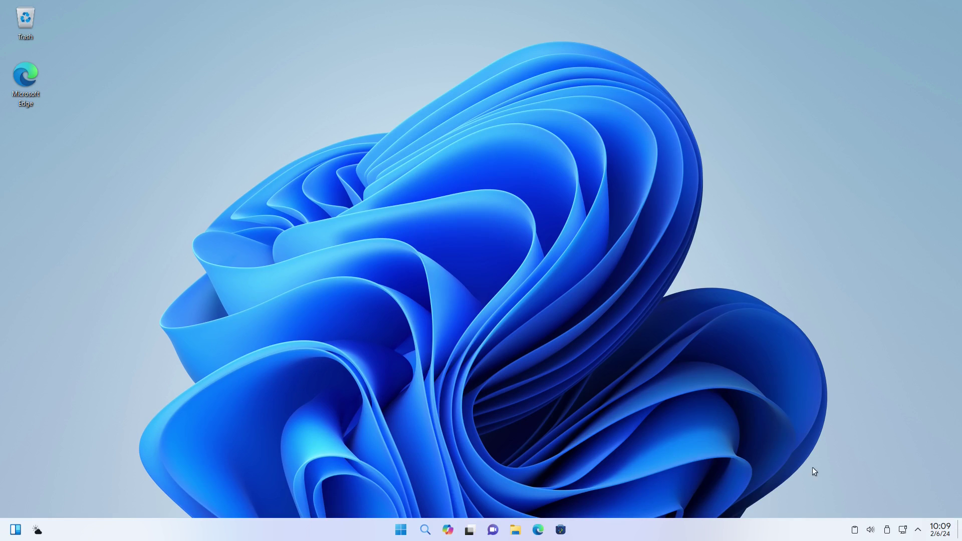
# View and close the calendar, network and disks-and-devices tray flyouts, then open the Start menu.
pyautogui.click(943, 535)
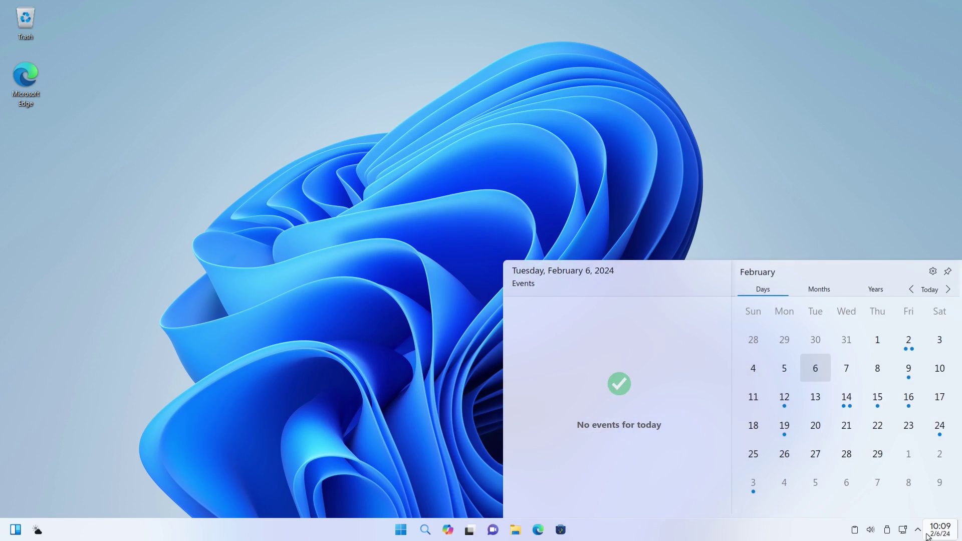
pyautogui.click(943, 535)
pyautogui.click(903, 531)
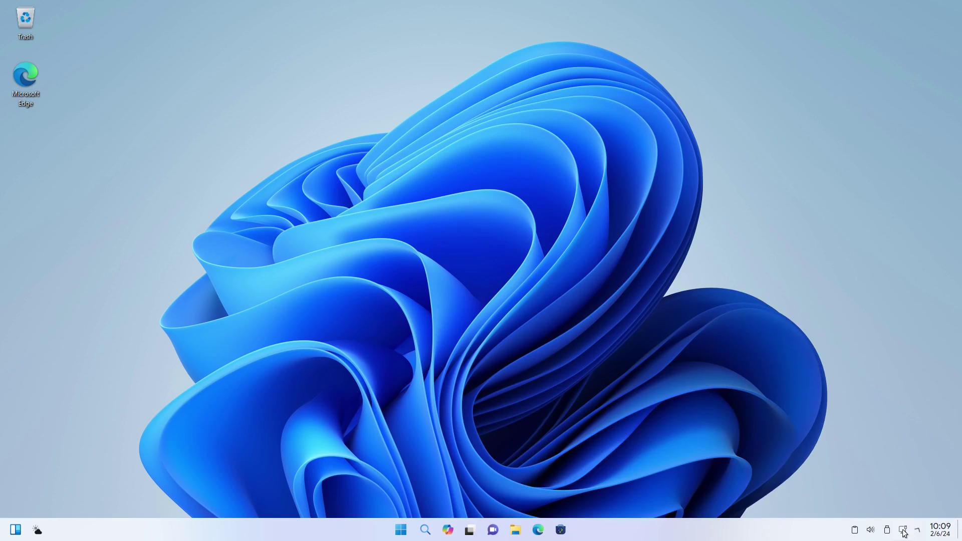
pyautogui.click(904, 532)
pyautogui.click(887, 531)
pyautogui.click(888, 531)
pyautogui.click(403, 531)
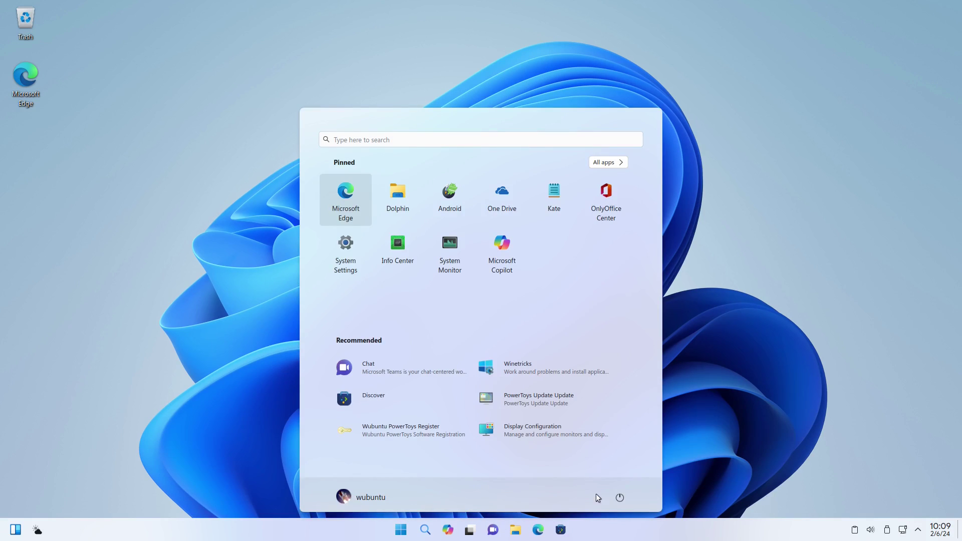
# Log out by choosing Exit in the Shutdown PowerToys dialog and entering the administrator password.
pyautogui.click(619, 497)
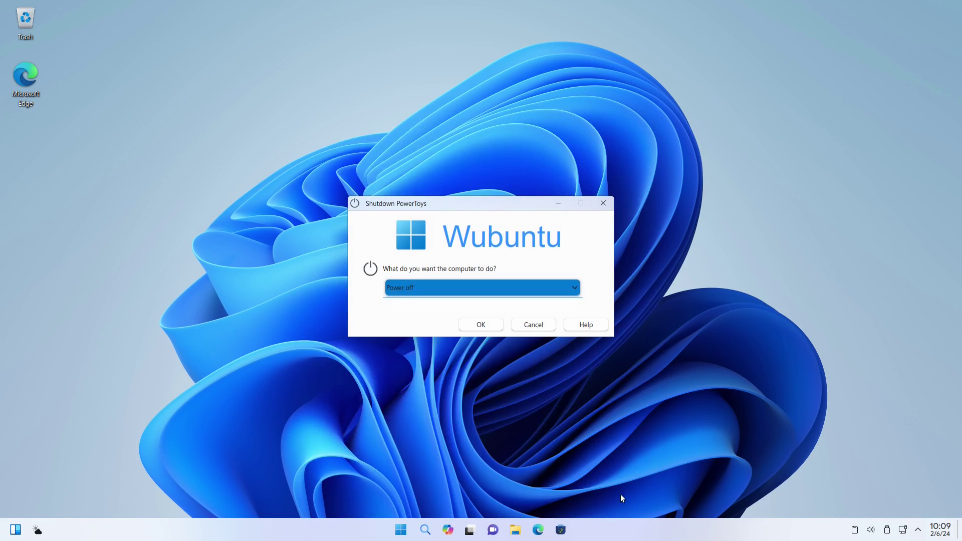
pyautogui.click(569, 287)
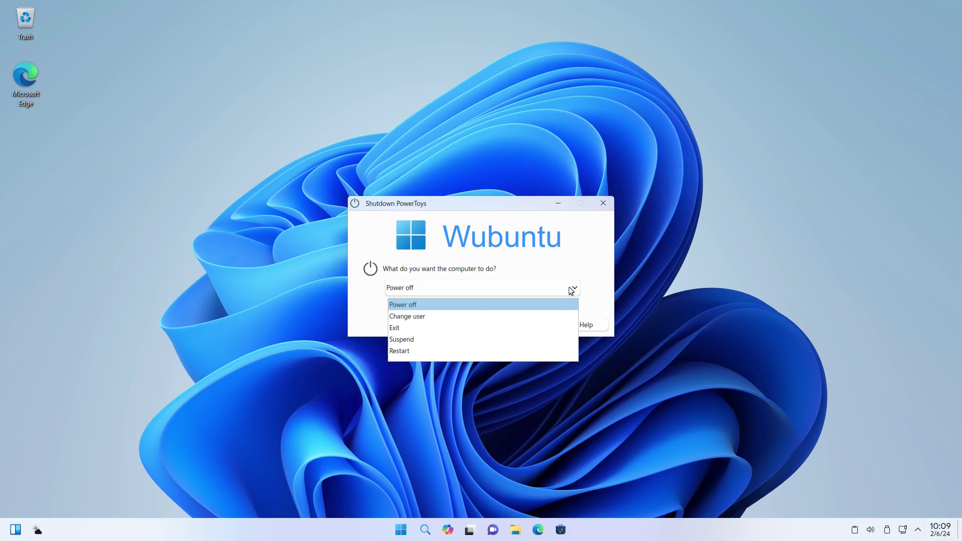
pyautogui.click(443, 327)
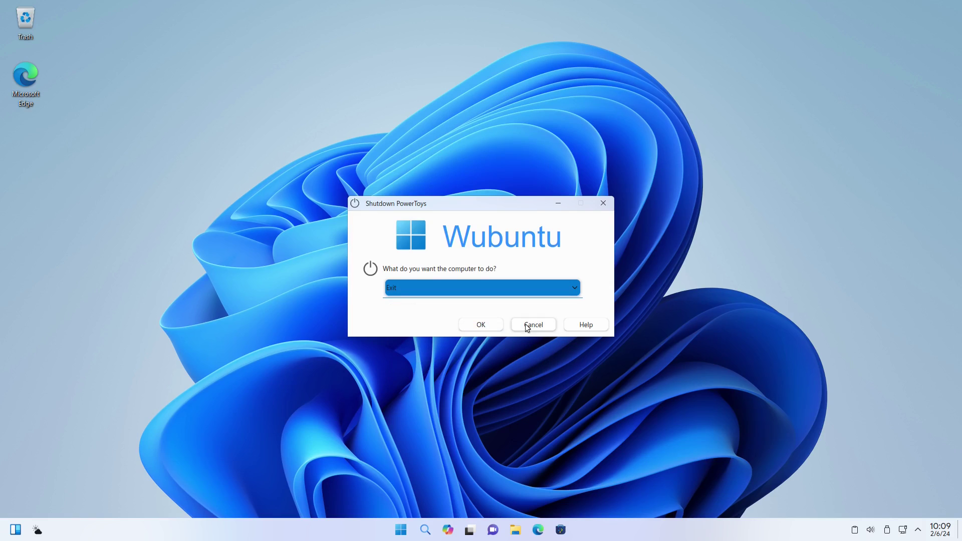
pyautogui.click(477, 325)
pyautogui.write('a')
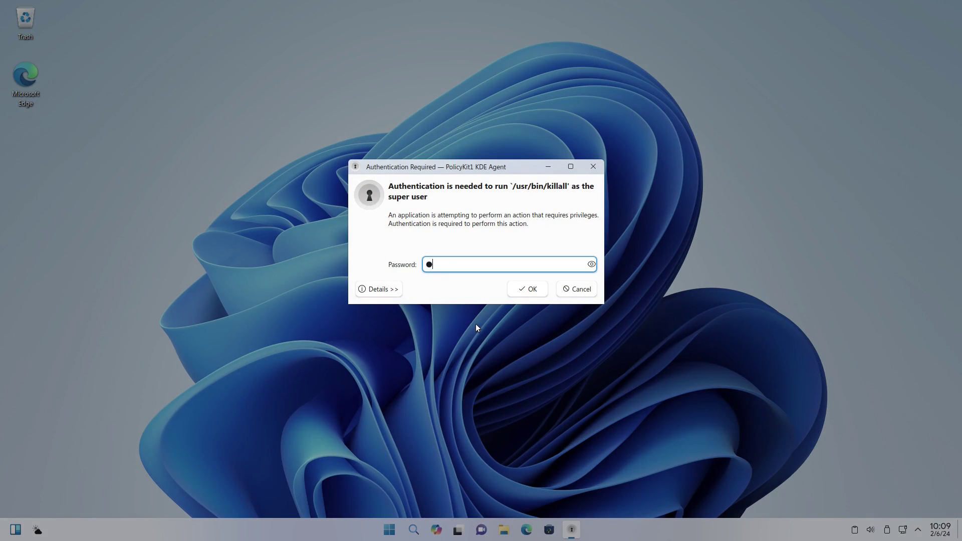
pyautogui.write('dm')
pyautogui.press('Return')
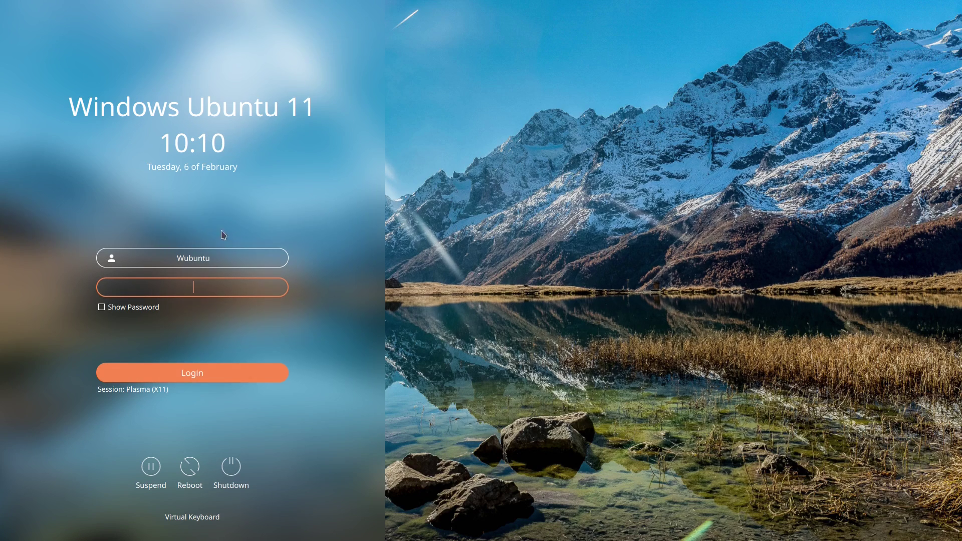
pyautogui.click(133, 392)
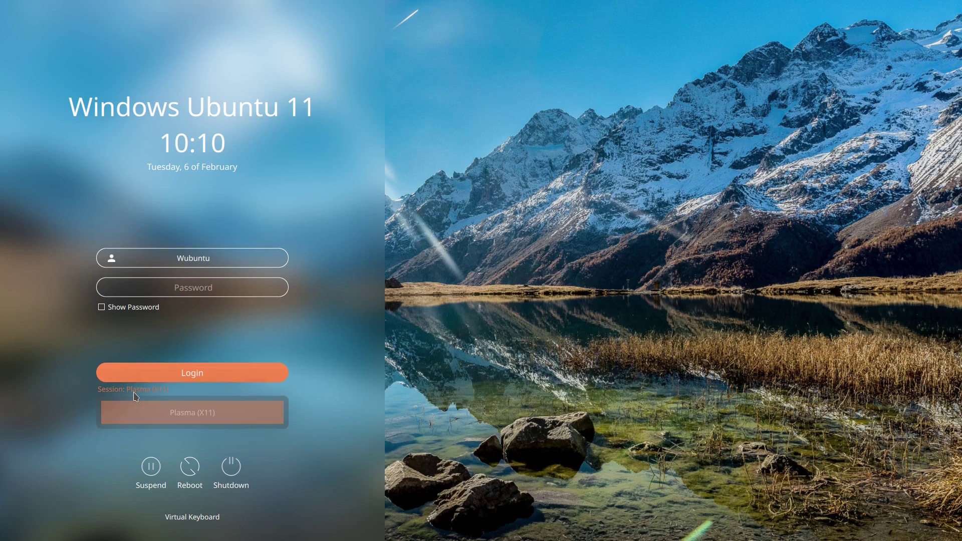
pyautogui.click(194, 422)
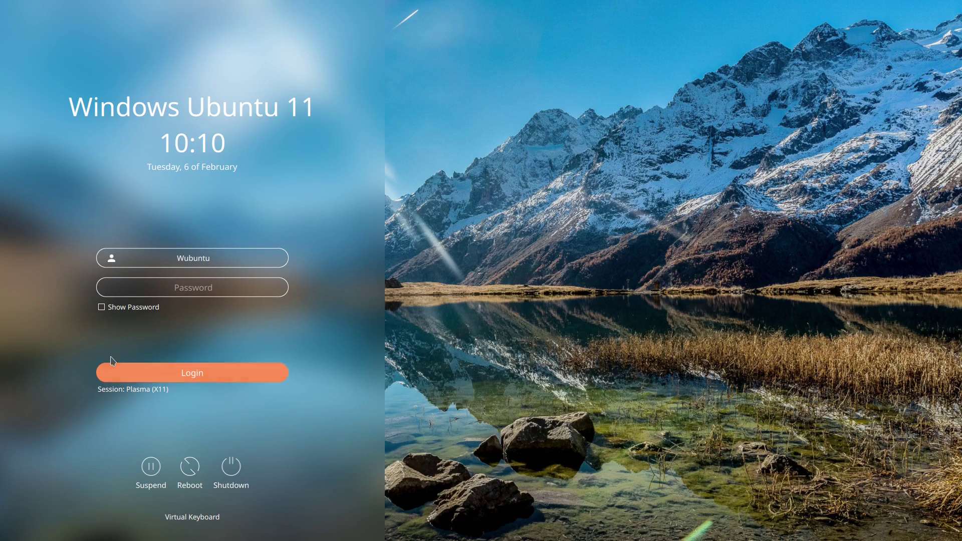
pyautogui.click(173, 288)
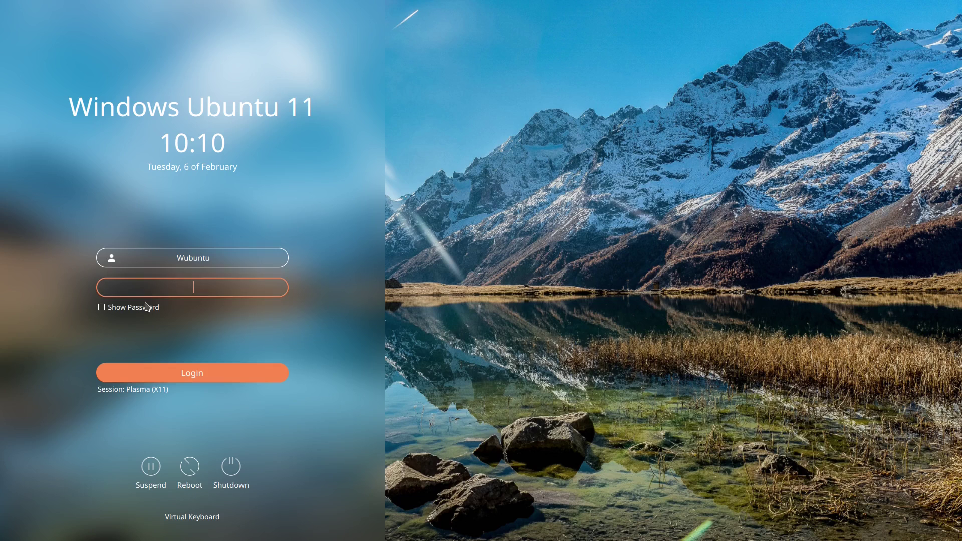
pyautogui.click(102, 310)
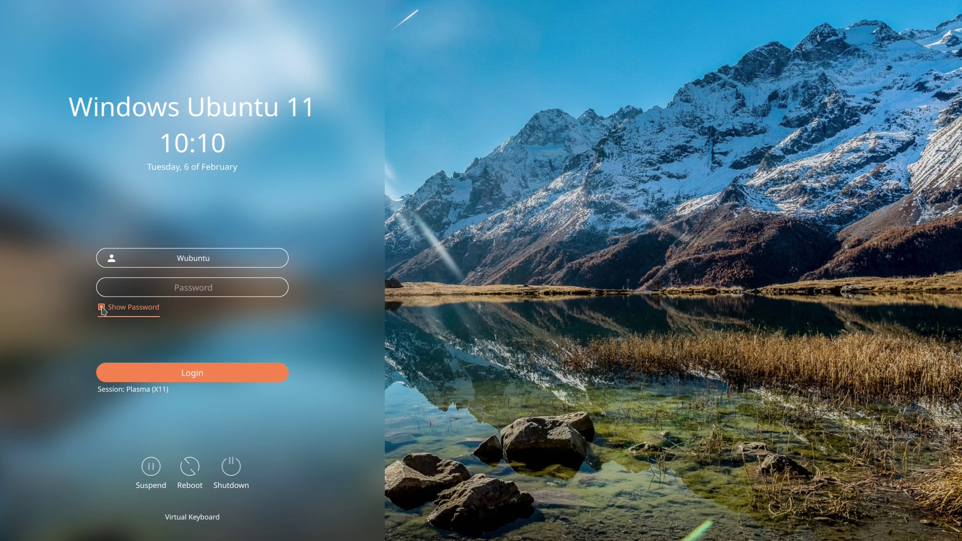
pyautogui.click(128, 284)
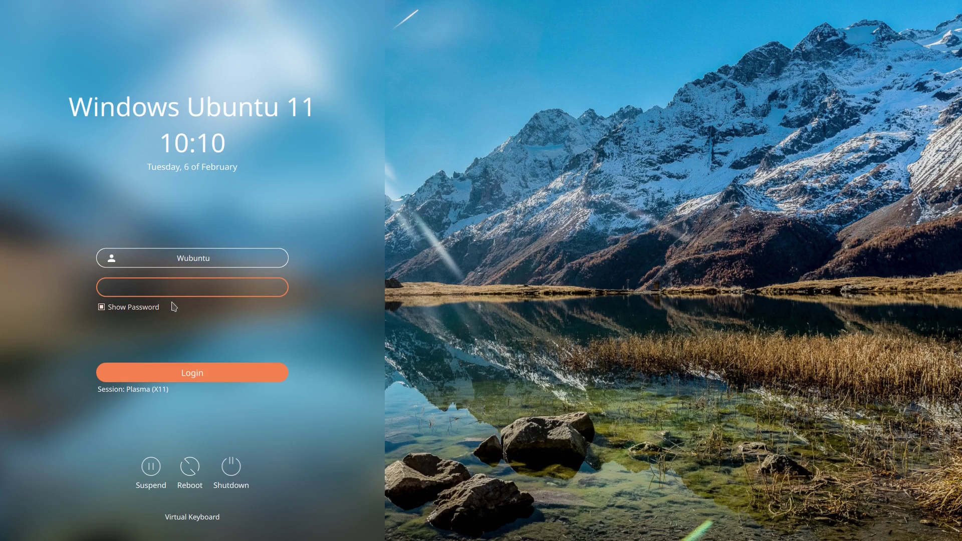
pyautogui.click(102, 308)
pyautogui.click(175, 288)
pyautogui.write('123')
pyautogui.press('BackSpace')
pyautogui.press('BackSpace')
pyautogui.press('BackSpace')
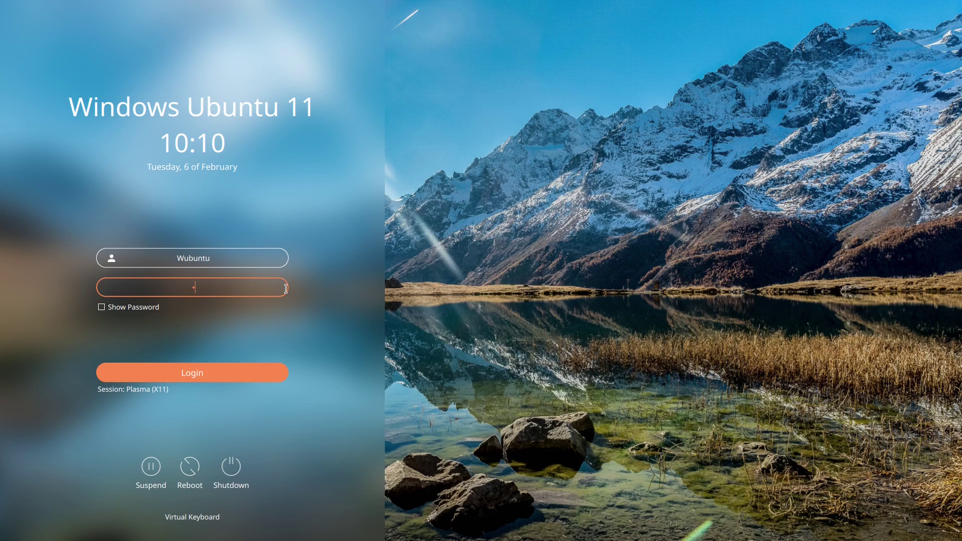